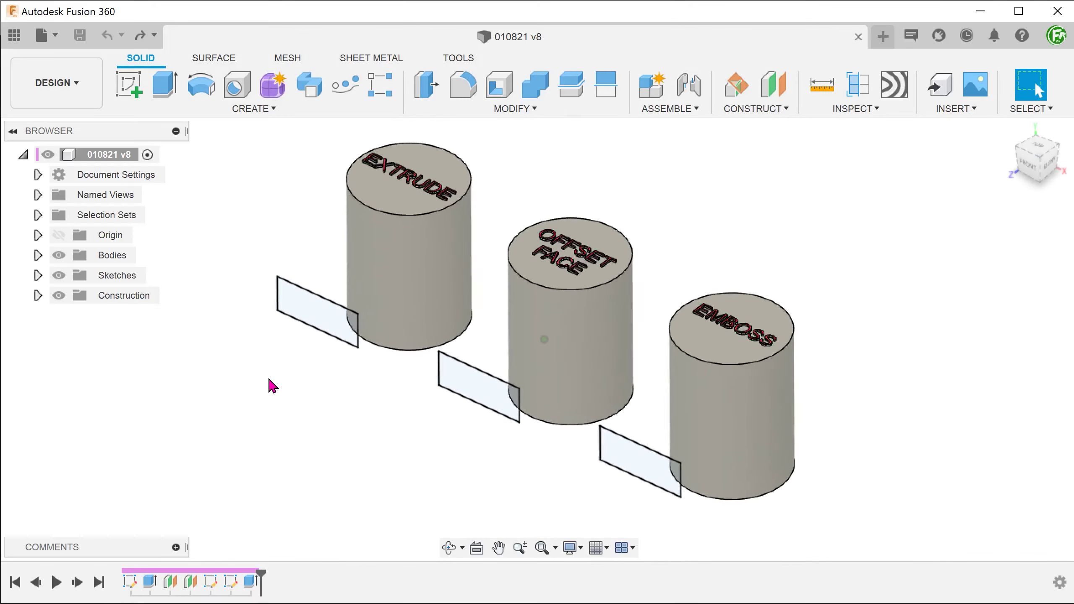
- Inspect the three cylinders' side faces and the rectangles beside each one
left_click(391, 278)
left_click(558, 328)
left_click(735, 431)
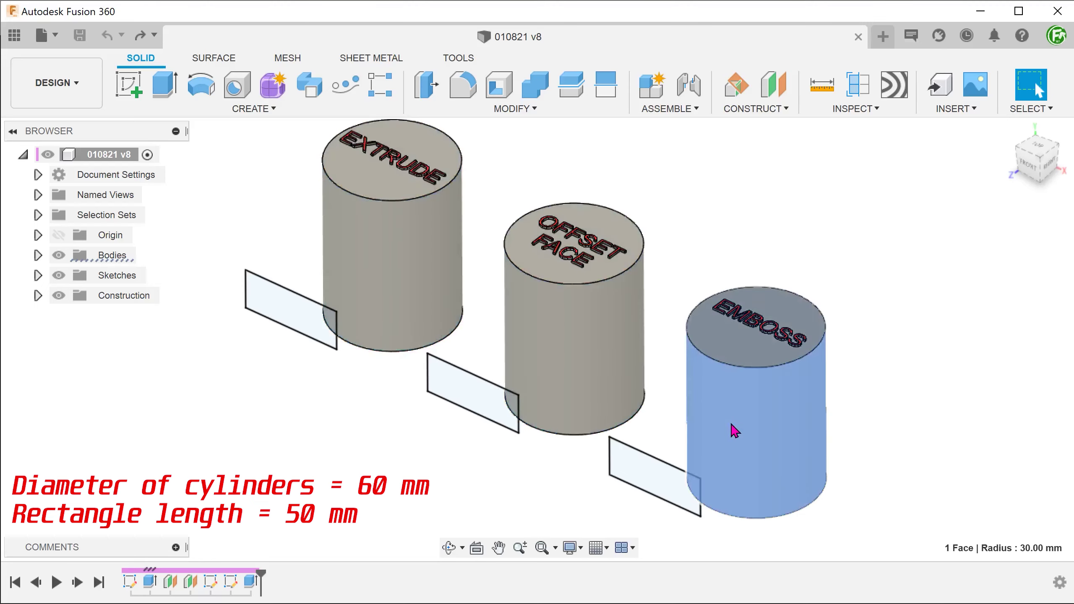
left_click(298, 315)
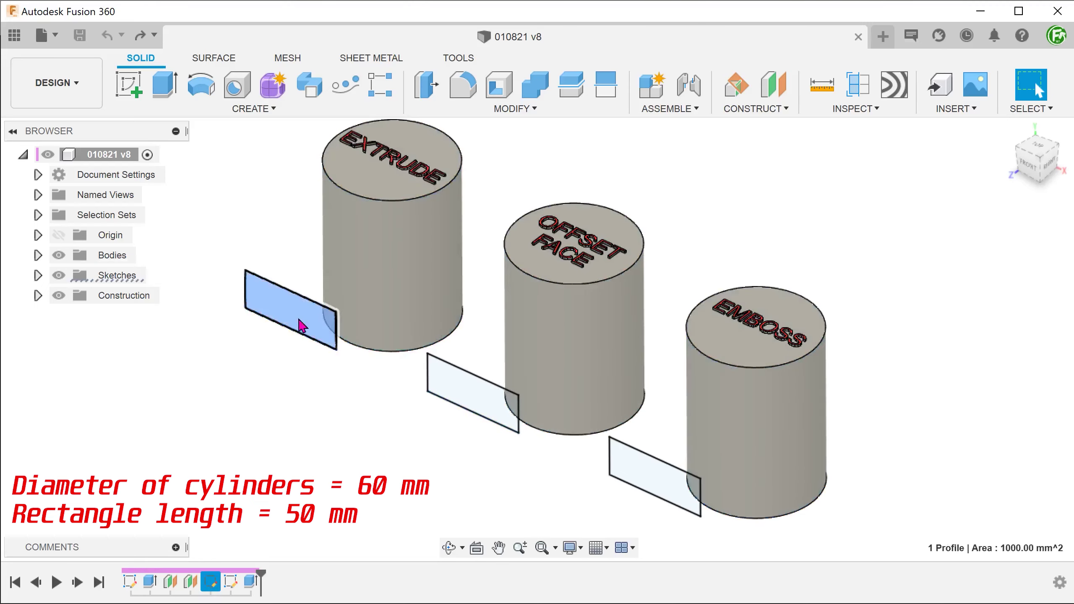
left_click(458, 384)
left_click(638, 470)
left_click(241, 454)
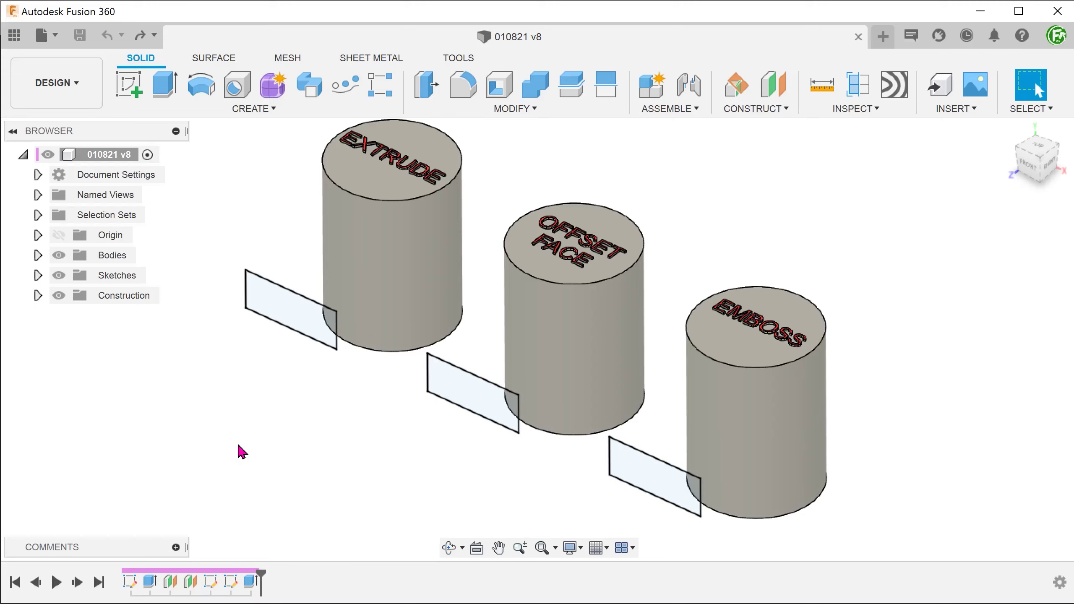
- Extrude the left rectangle 10 mm, starting from the EXTRUDE cylinder's side face
key("e")
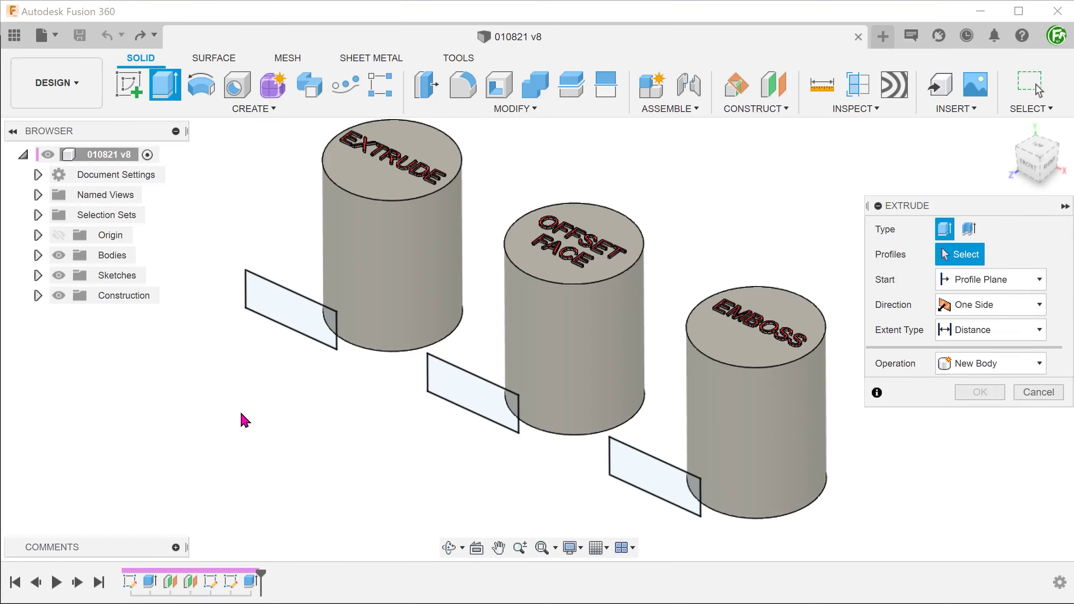
left_click(276, 313)
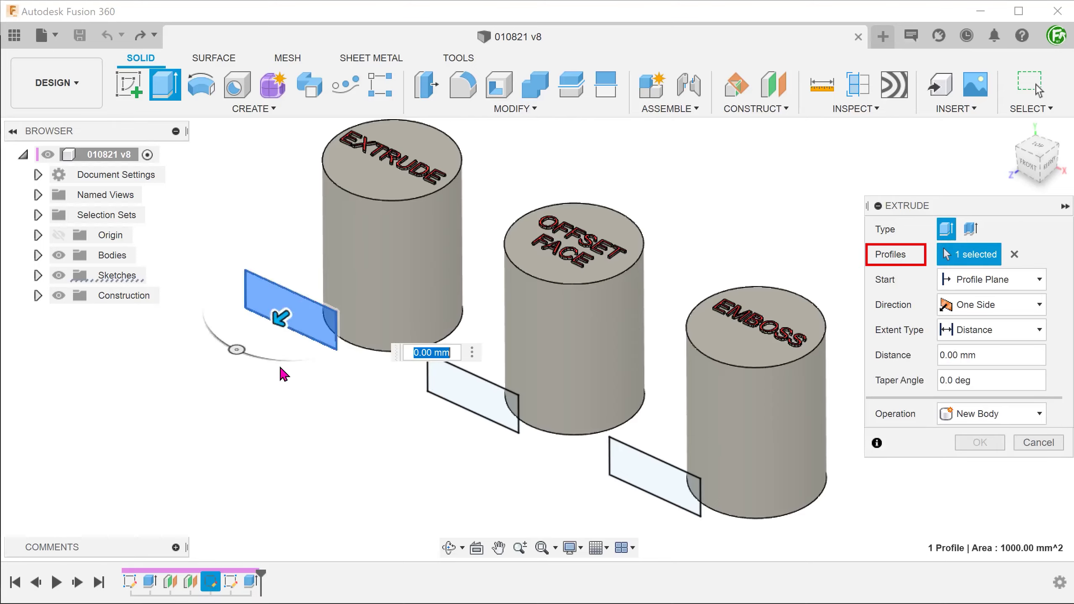
scroll(404, 361, "up", 5)
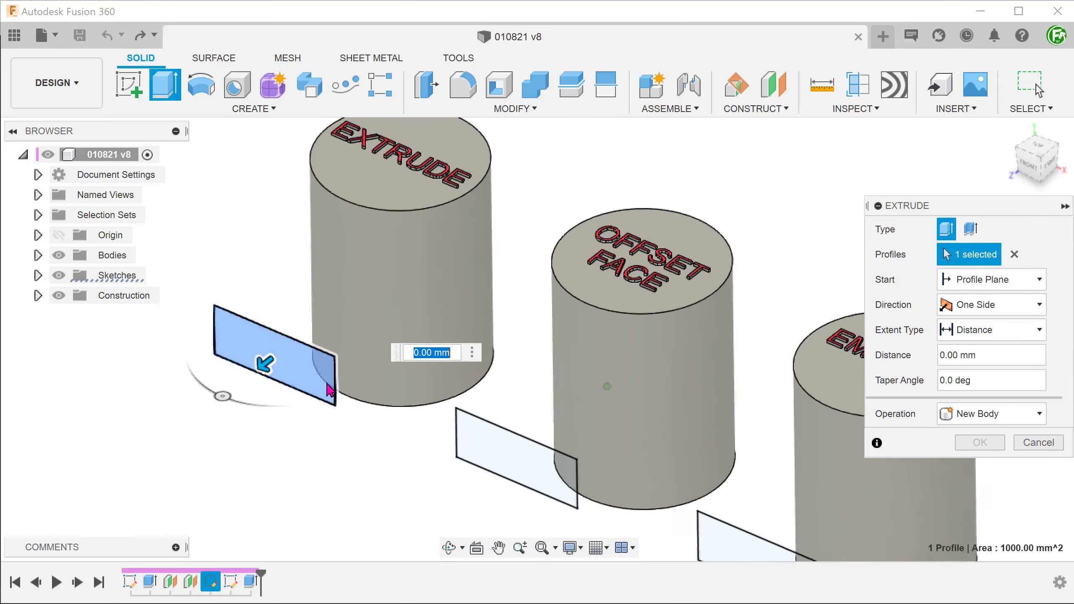
scroll(471, 353, "up", 4)
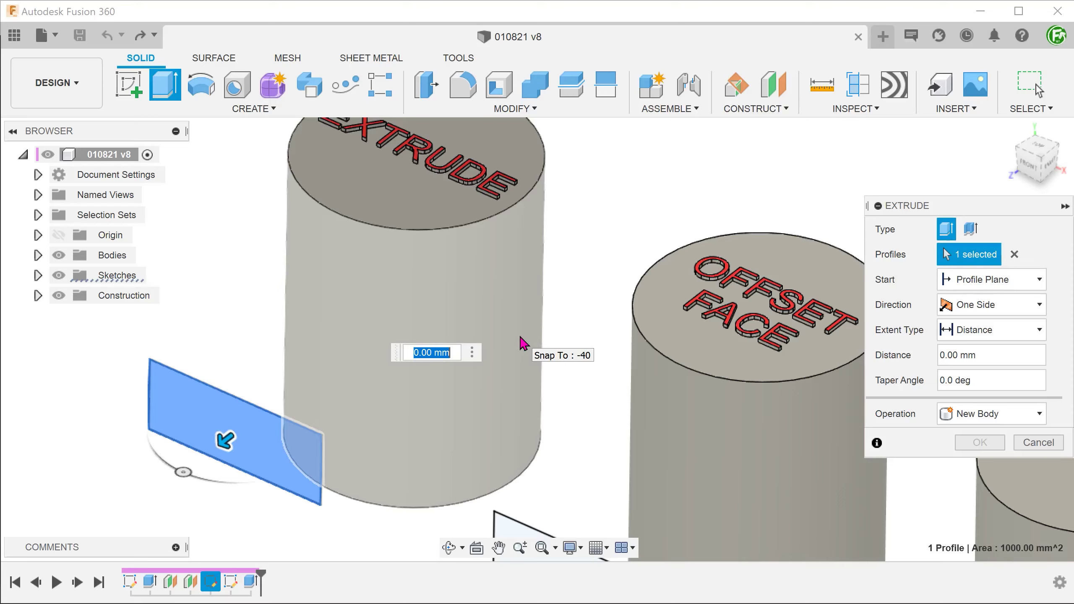
left_click(986, 279)
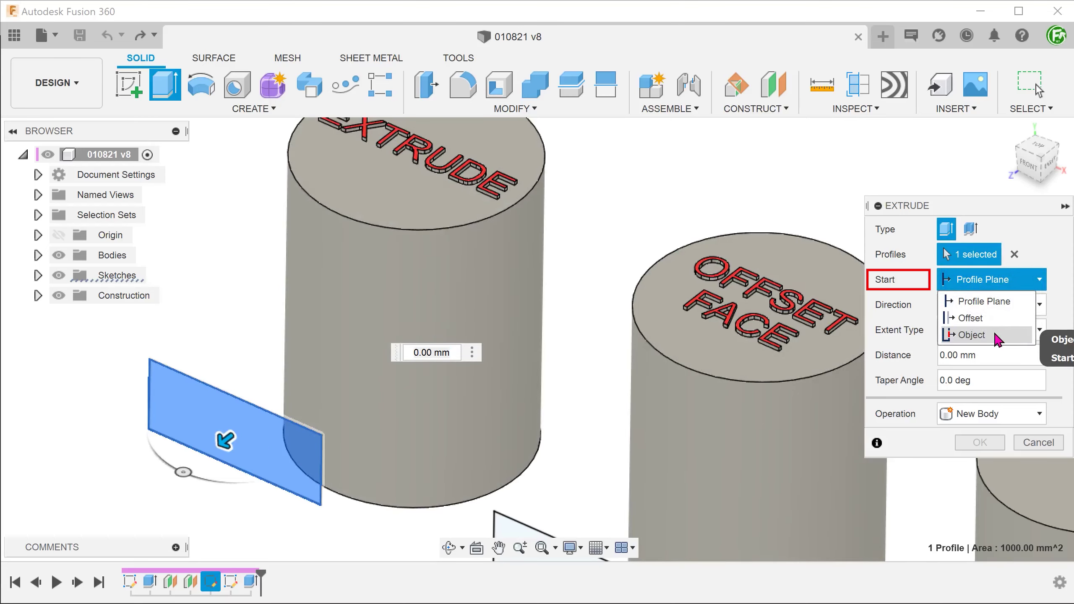
left_click(974, 335)
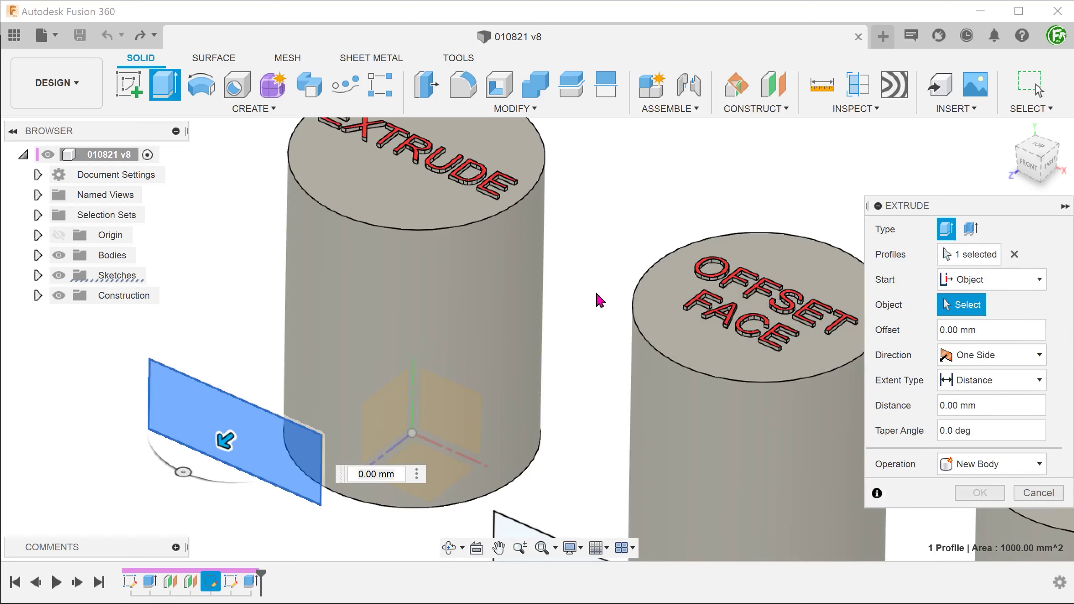
left_click(419, 300)
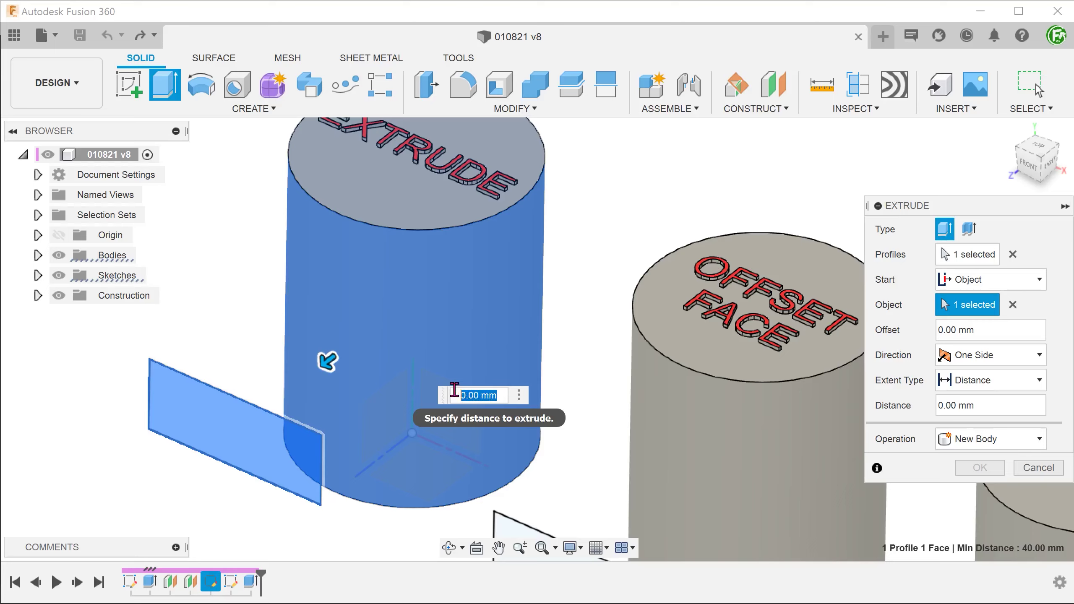
type("10")
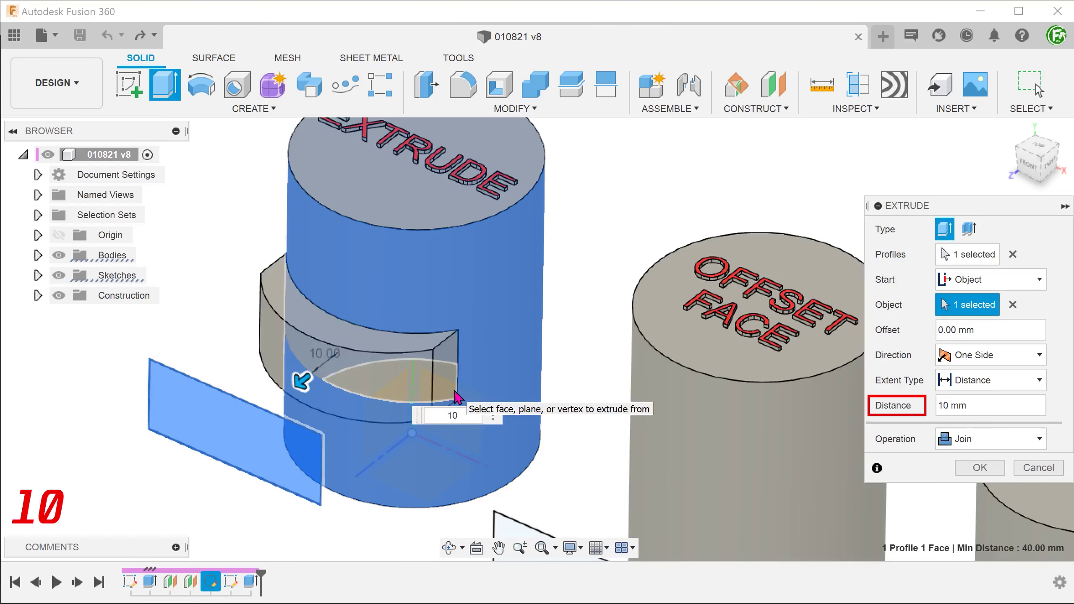
left_click(979, 468)
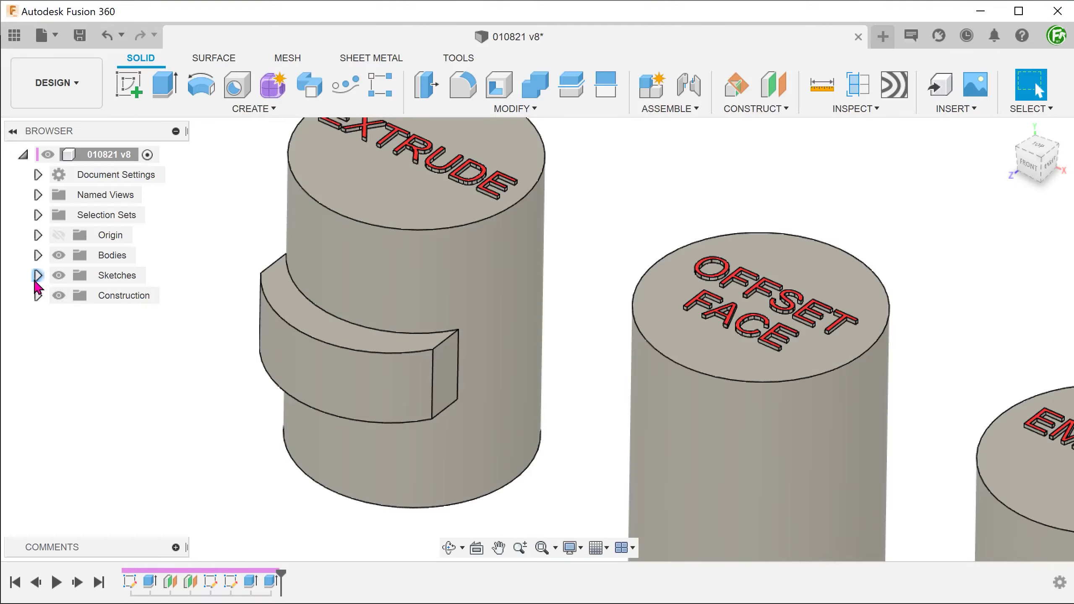
- Show Sketch7 and inspect the pad's curved outer face from the Front view
left_click(38, 275)
left_click(74, 316)
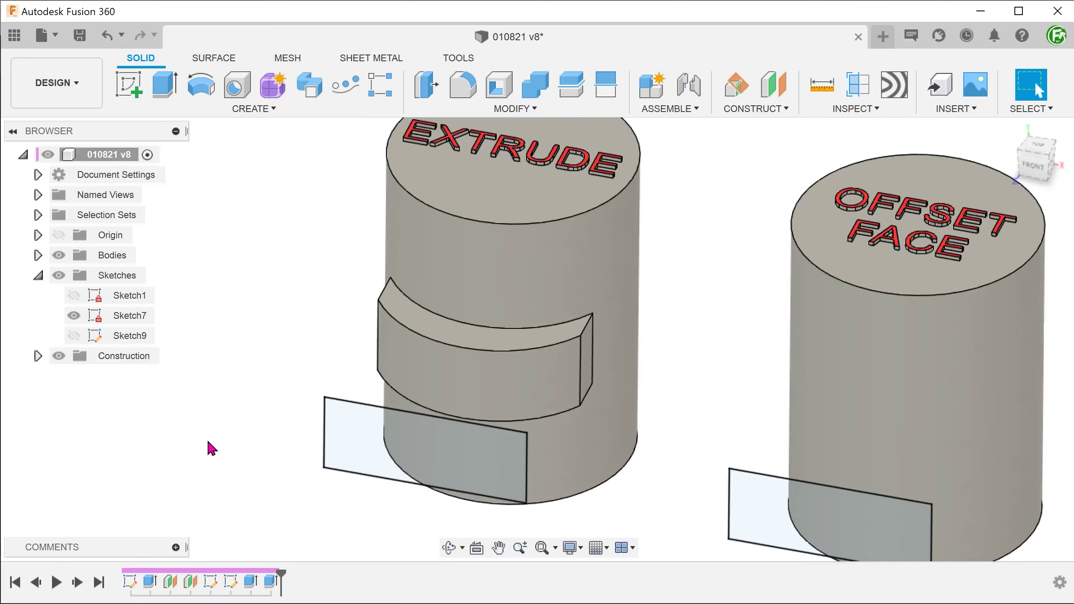
left_click(409, 371)
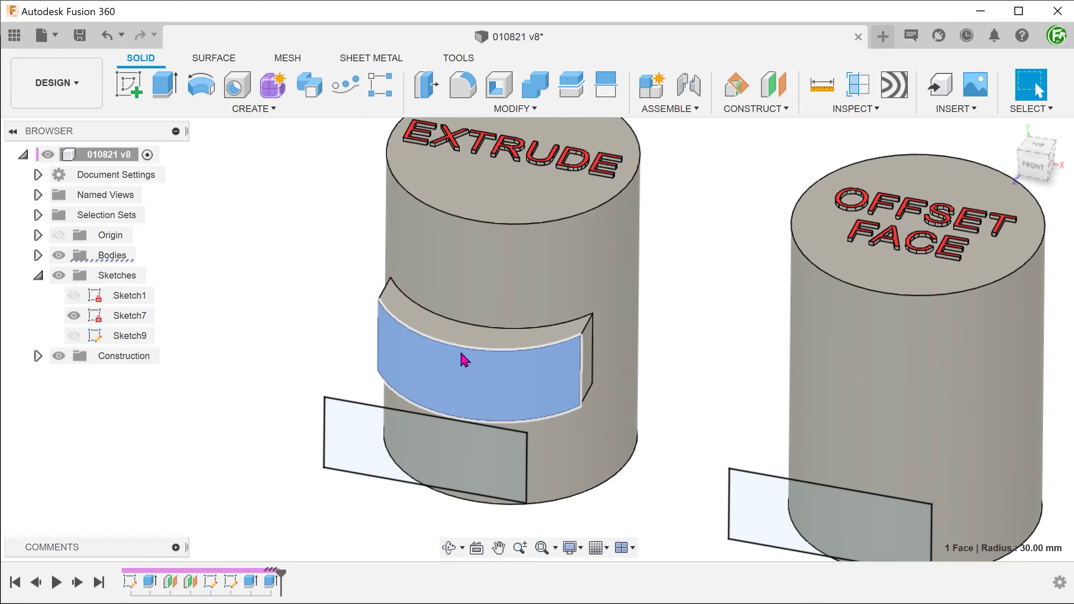
left_click(1034, 166)
- Save the design as v9 and bring all labelled cylinders into view
mouse_move(364, 135)
middle_mouse_down()
mouse_move(372, 185)
mouse_move(458, 97)
middle_mouse_up()
key("ctrl+s")
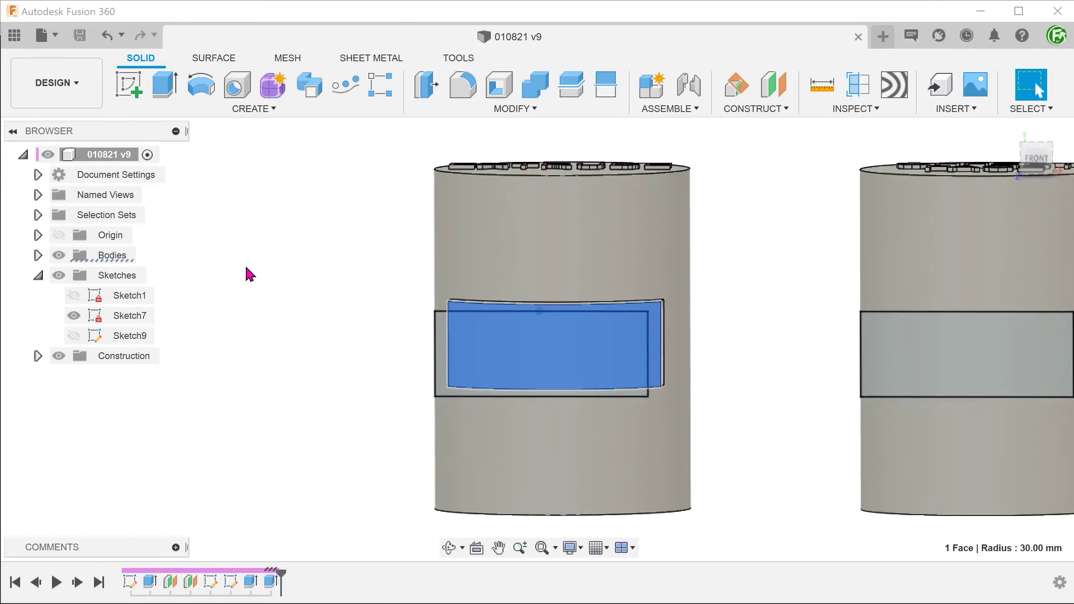
mouse_move(409, 251)
middle_mouse_down("shift")
mouse_move(873, 193)
mouse_move(490, 257)
middle_mouse_up("shift")
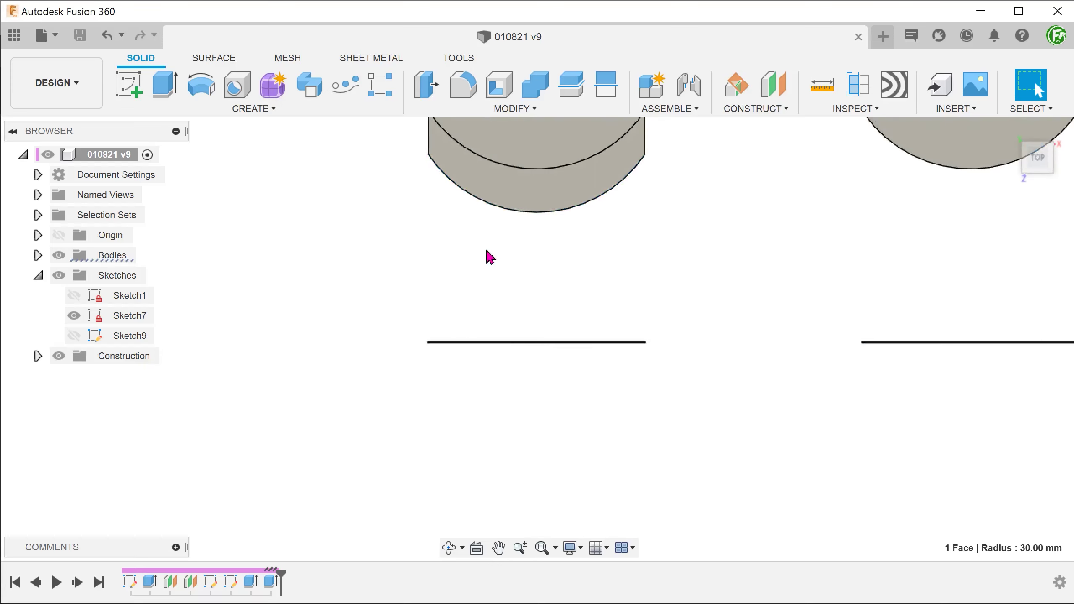
middle_click_drag(400, 272, 372, 449)
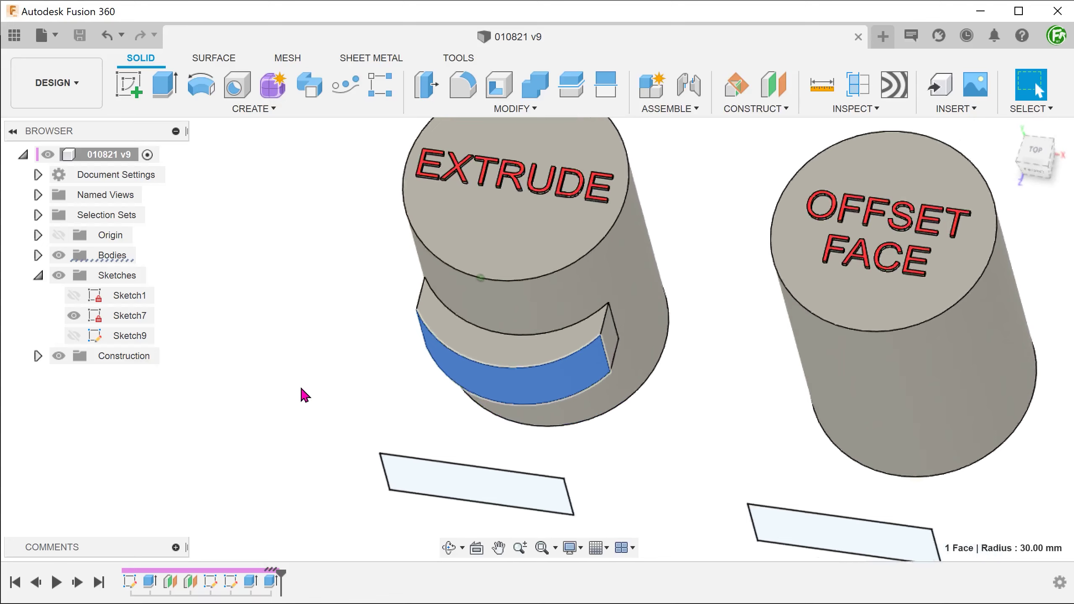
left_click(279, 361)
left_click(476, 267)
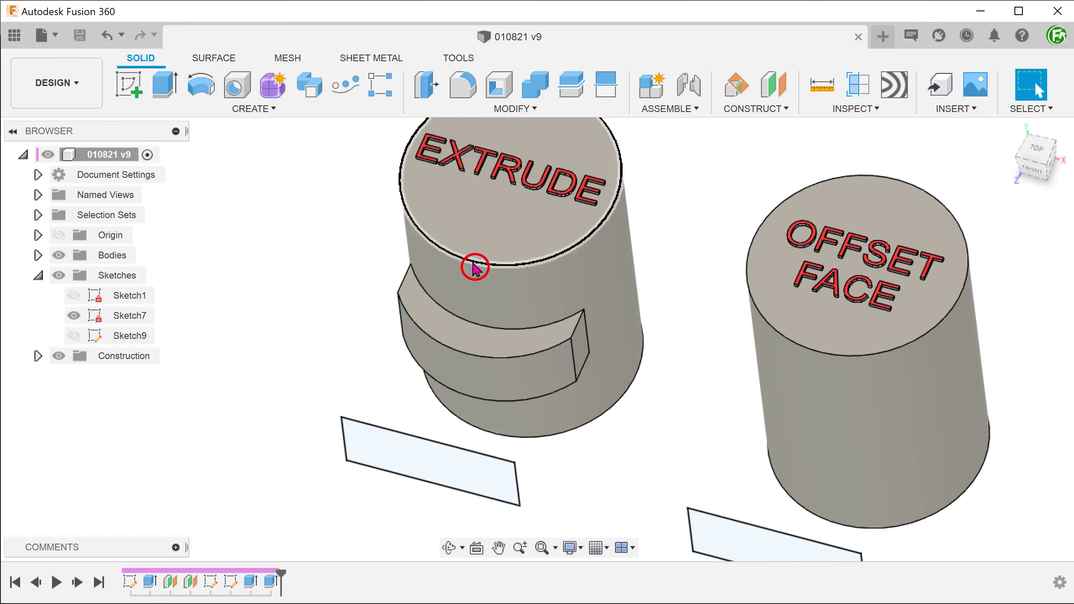
left_click(241, 298)
left_click(455, 351)
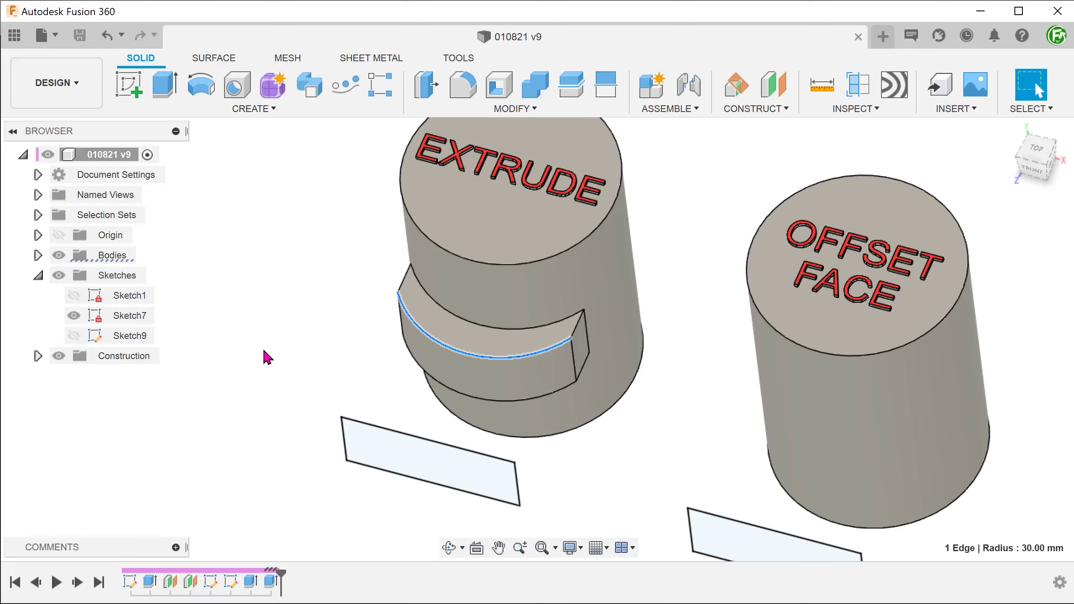
left_click(268, 357)
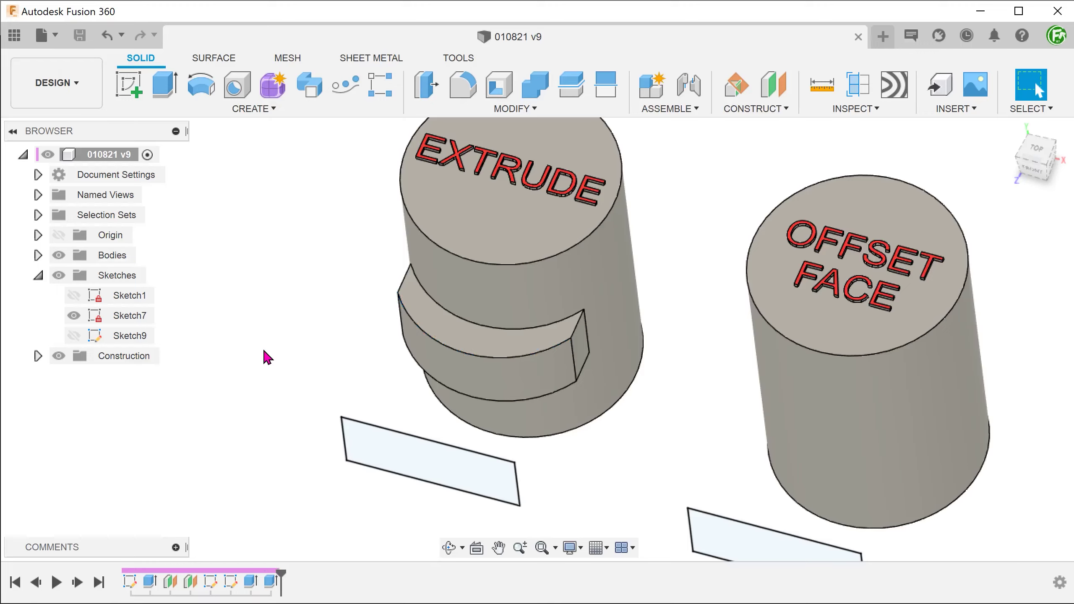
scroll(268, 358, "down", 3)
middle_click_drag(267, 358, 339, 435, "shift")
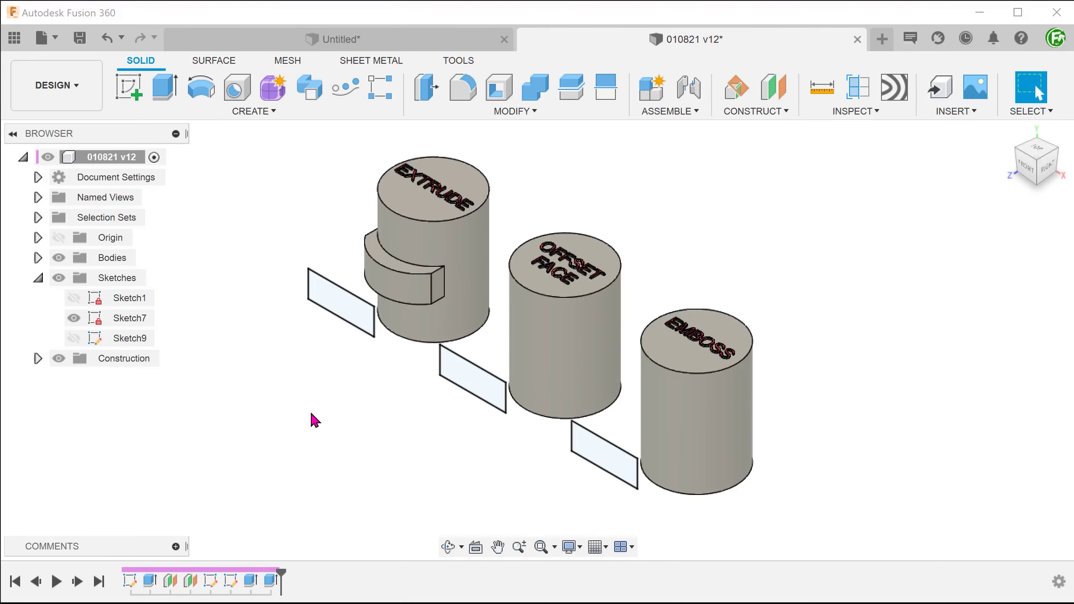
- Split the OFFSET FACE cylinder's side face with the sketch plane, using Split with Surface
left_click(463, 380)
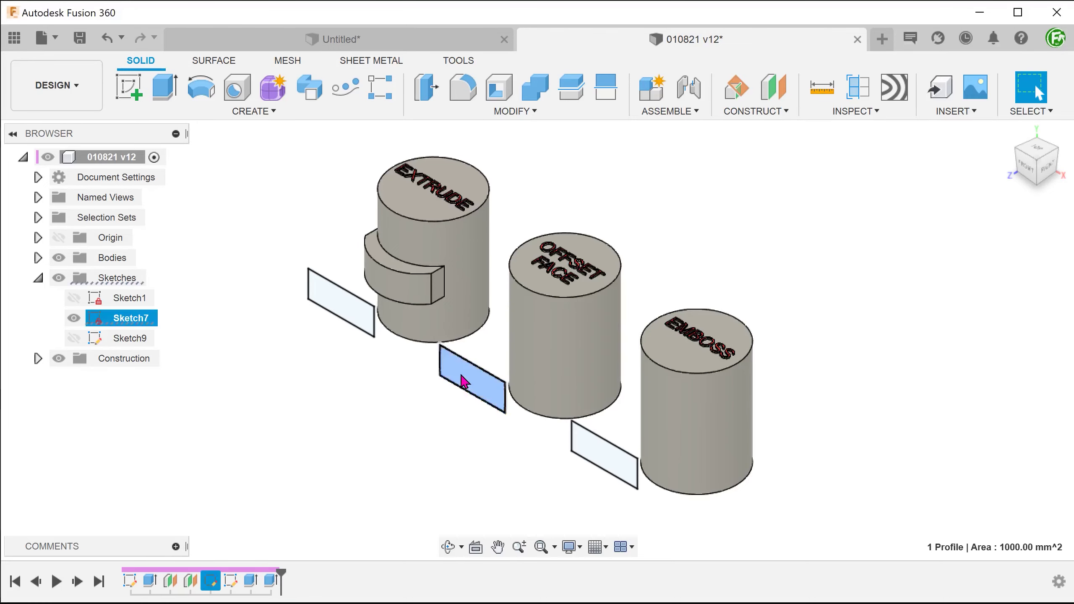
left_click(537, 194)
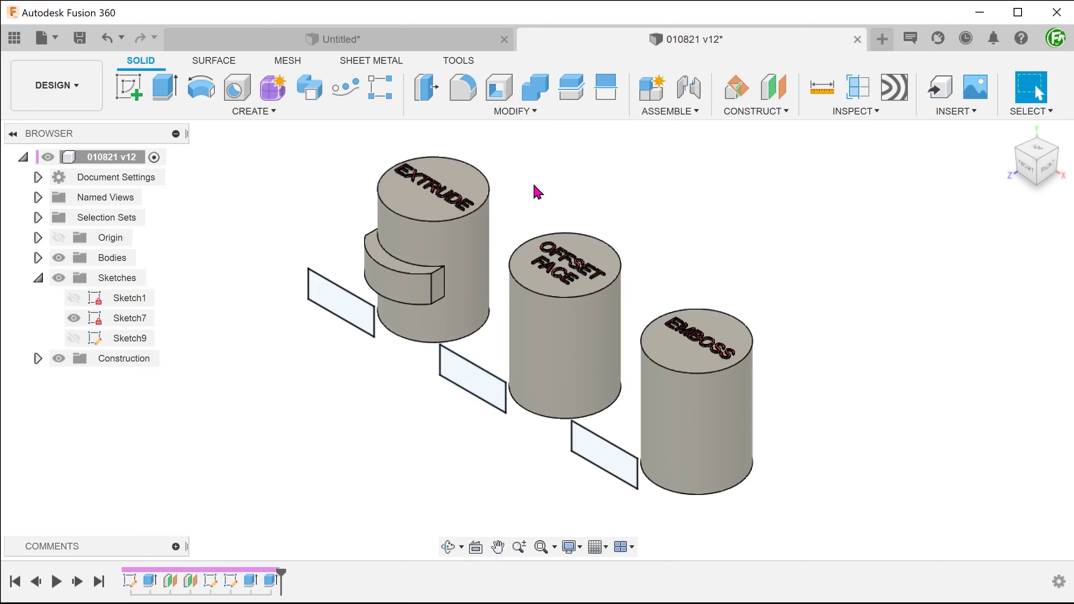
left_click(515, 111)
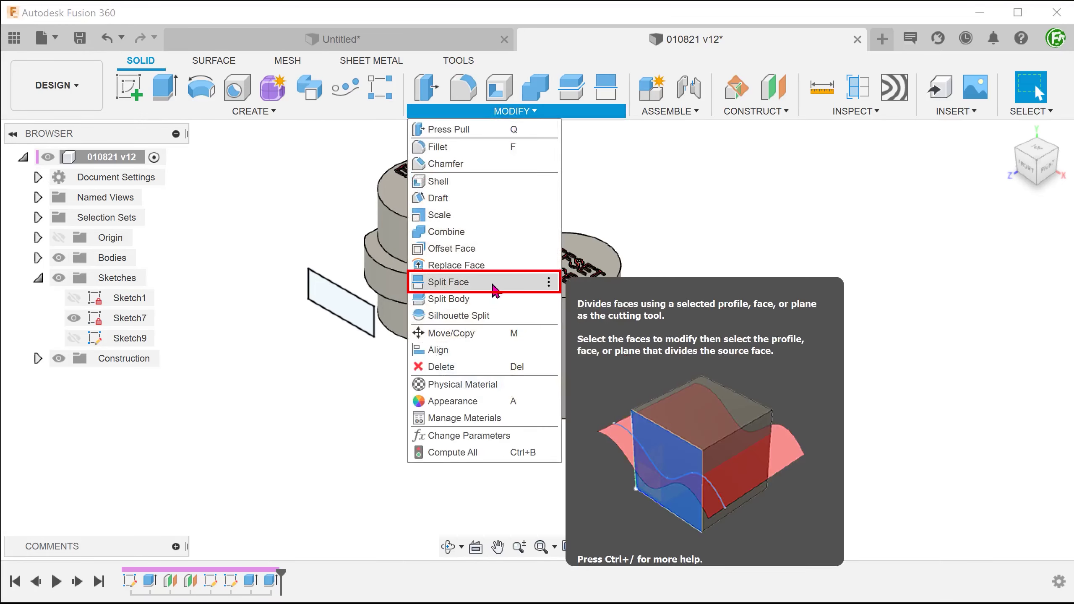
left_click(449, 282)
scroll(518, 328, "up", 4)
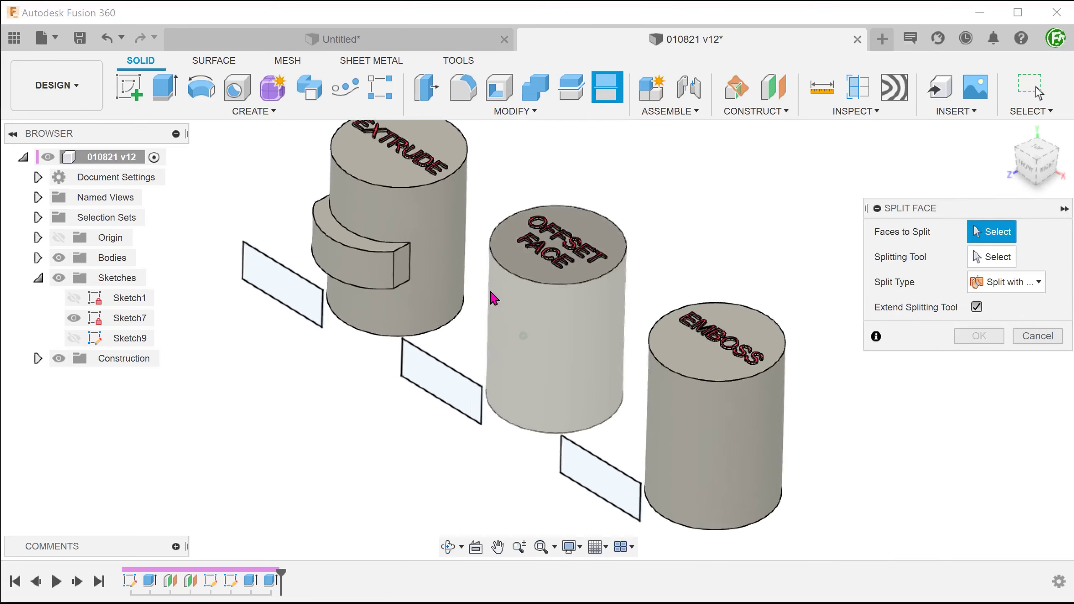
left_click(518, 328)
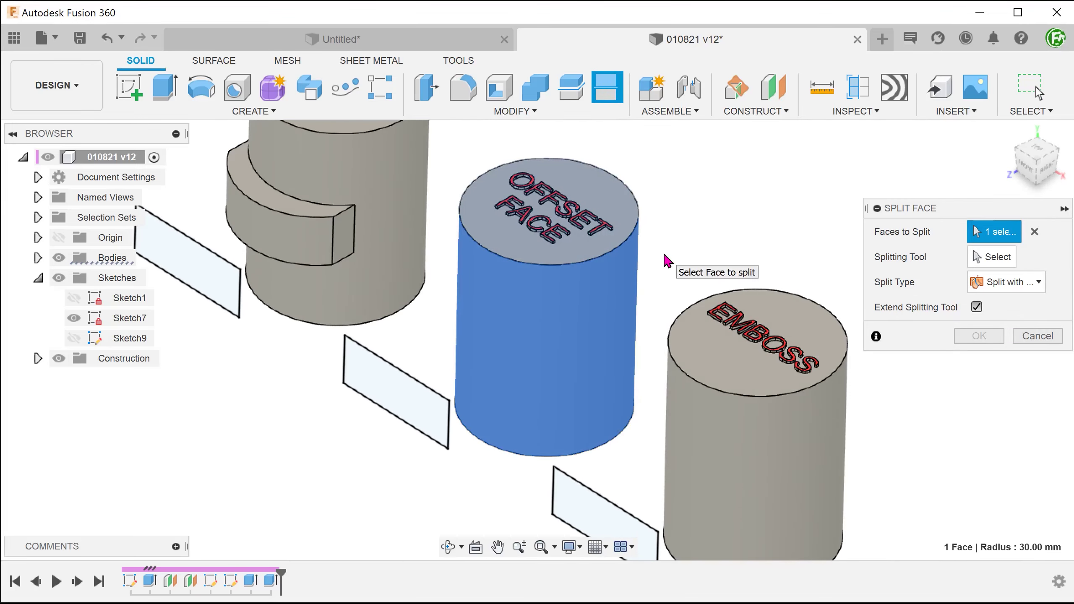
left_click(993, 256)
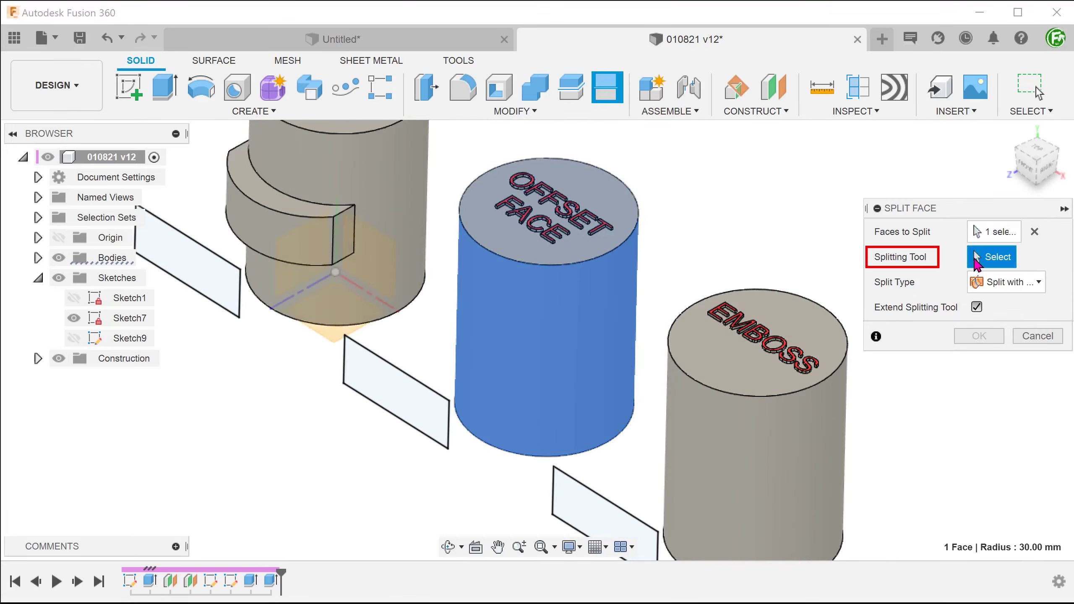
left_click(377, 363)
middle_click_drag(378, 363, 673, 358, "shift")
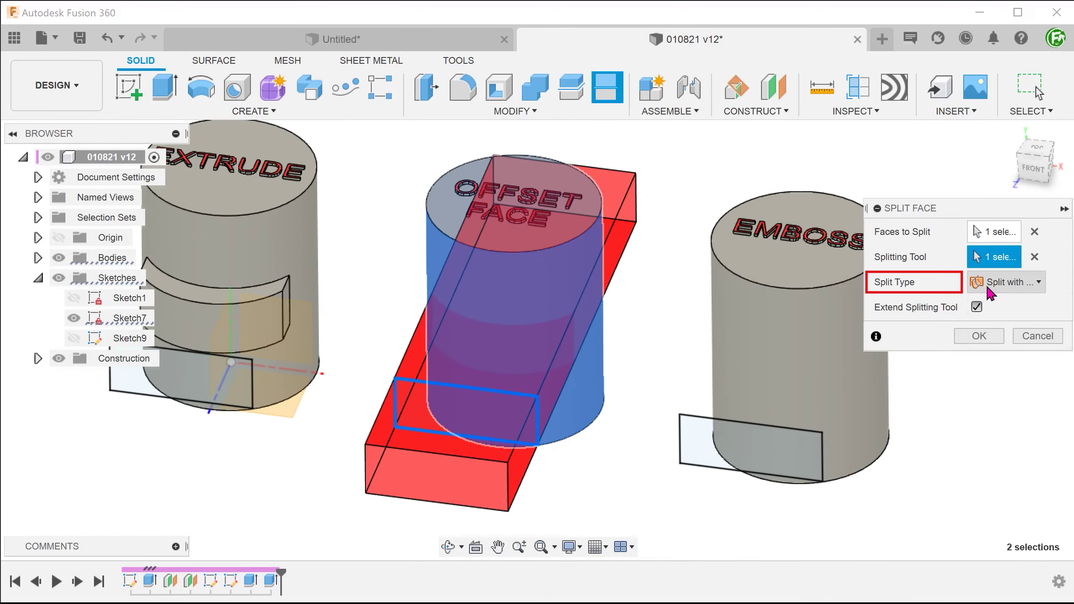
left_click(1005, 282)
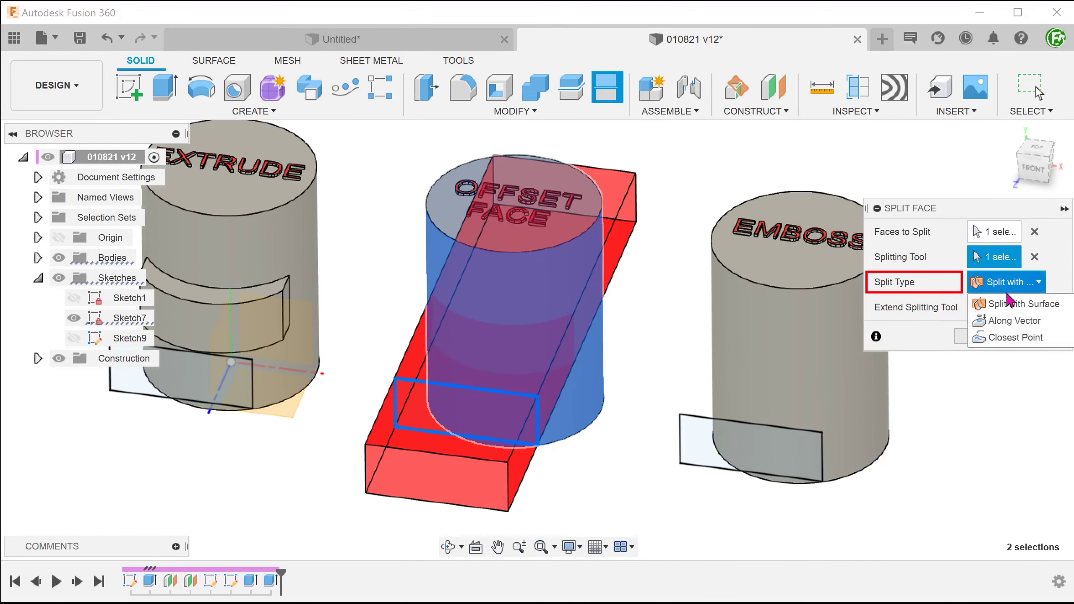
left_click(1060, 306)
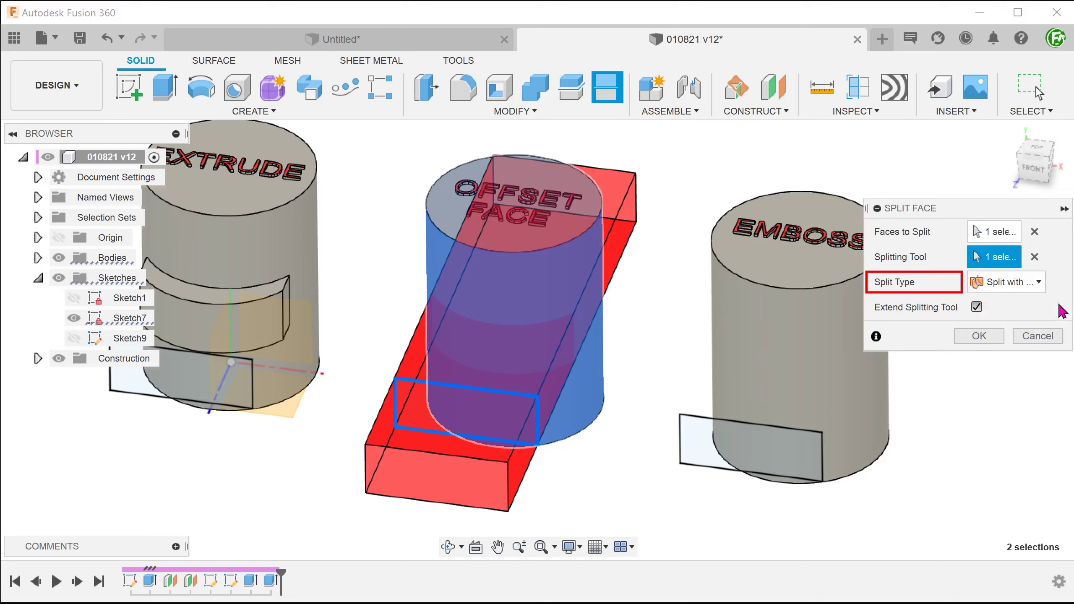
- Confirm the split and check the new patch's 30 mm radius from the Front view
left_click(980, 336)
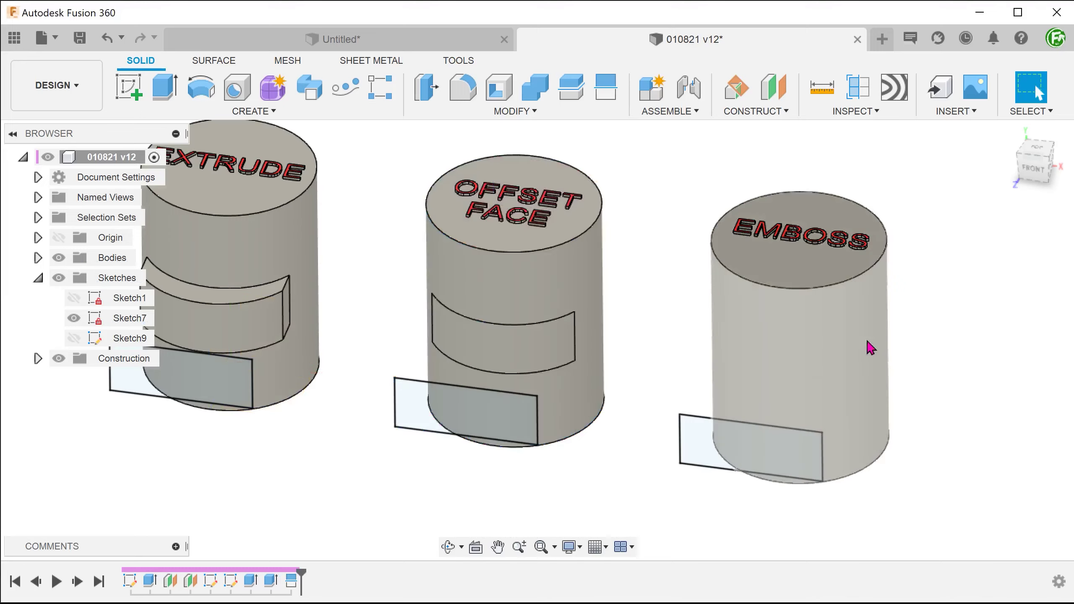
left_click(508, 359)
left_click(1034, 172)
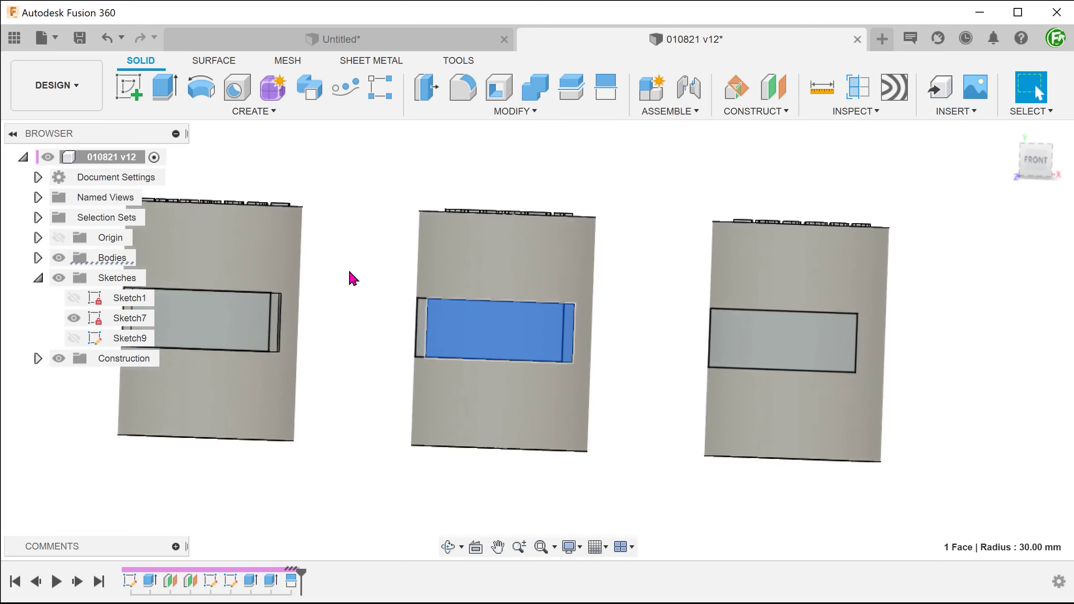
middle_click_drag(441, 172, 521, 162, "shift")
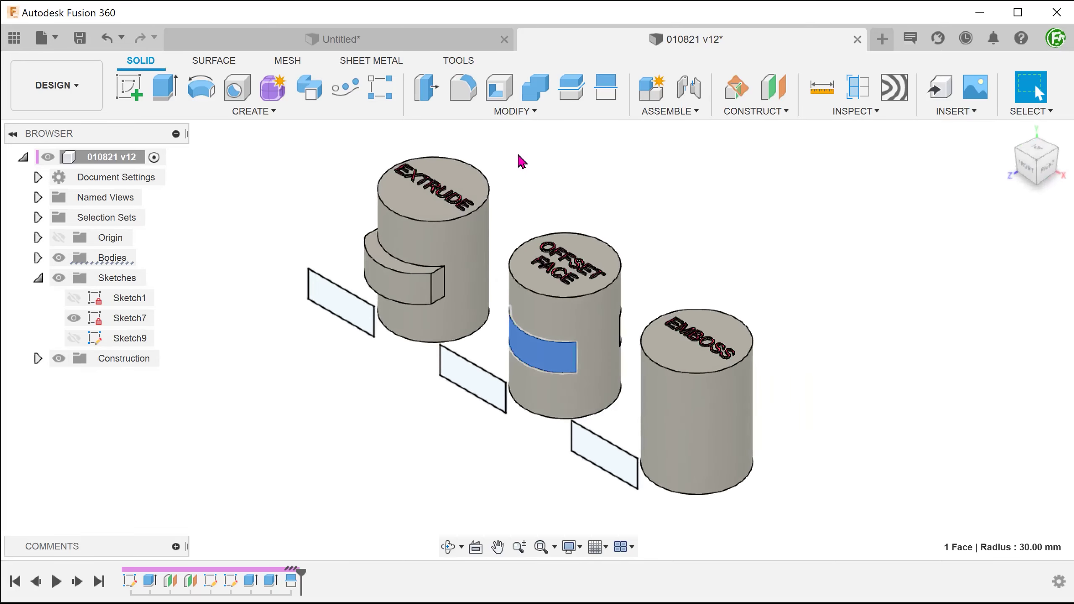
left_click(515, 111)
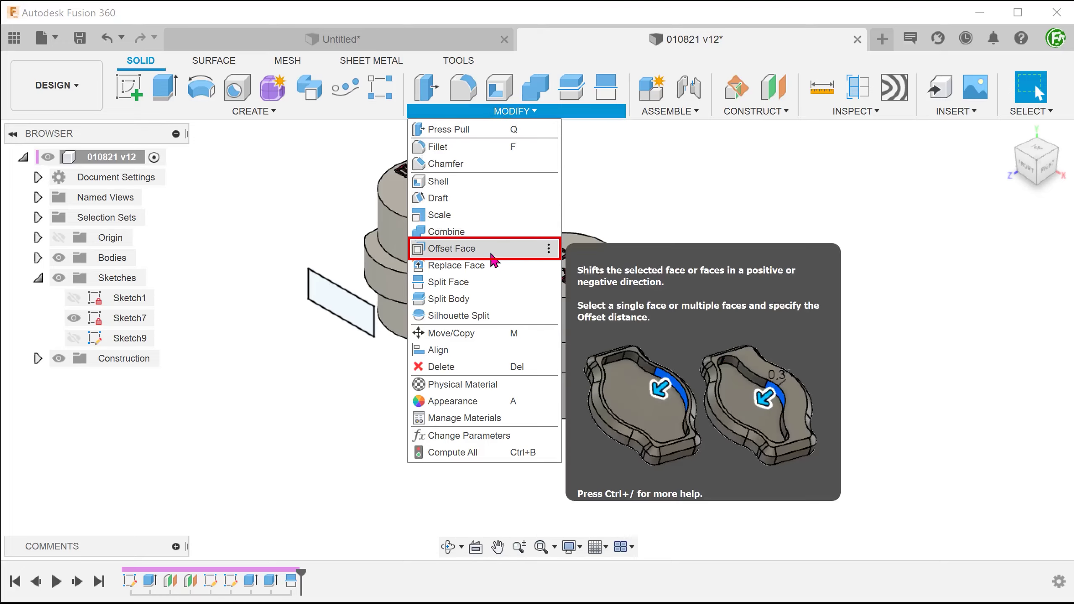
- Offset the split patch outward 10 mm, giving a 40 mm radius face
left_click(452, 249)
scroll(483, 356, "up", 4)
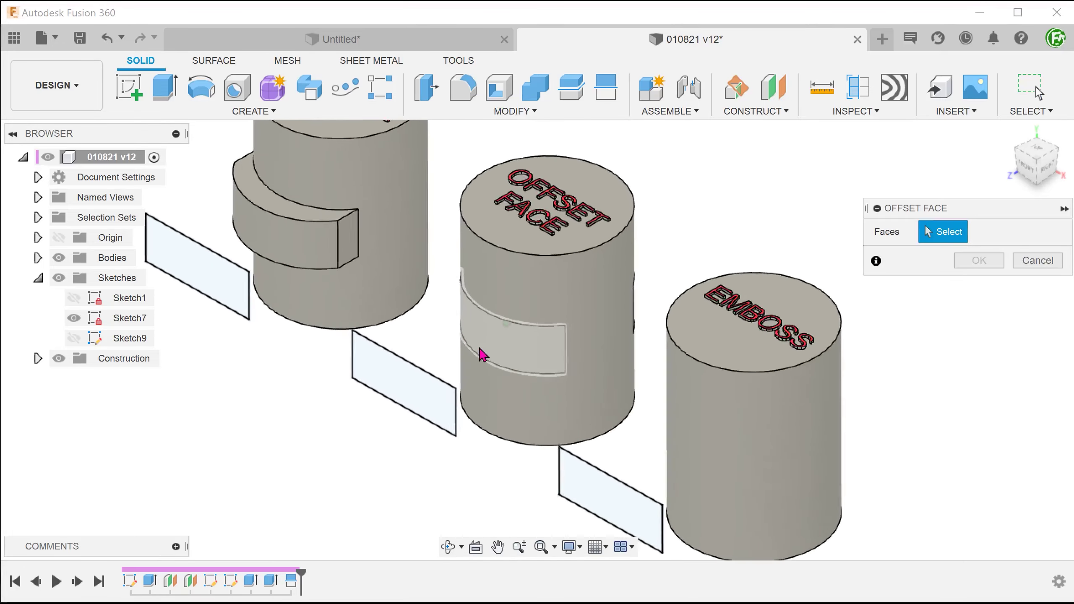
left_click(495, 356)
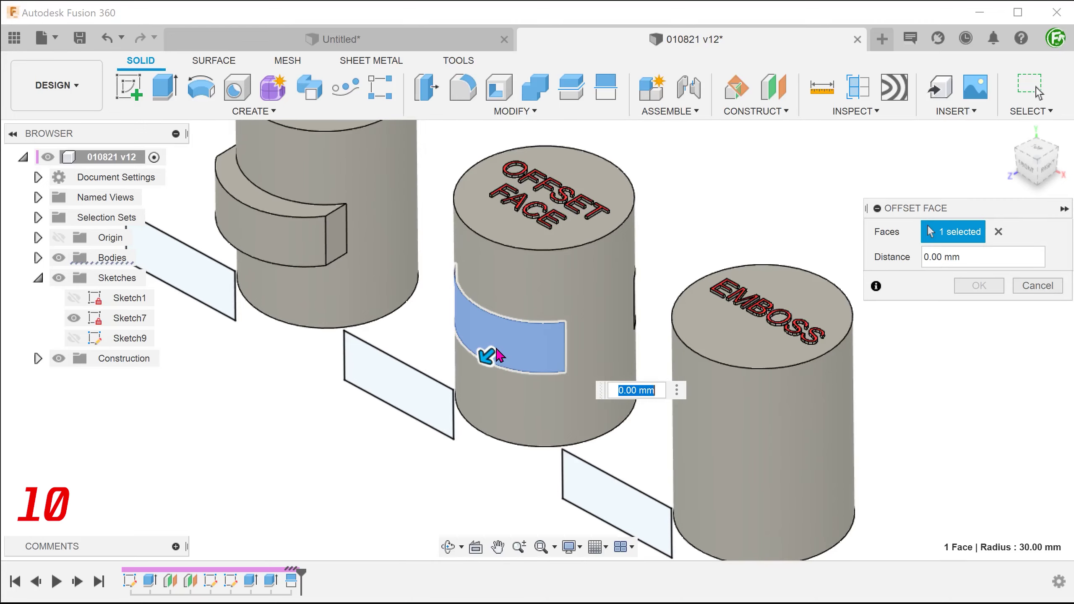
type("10")
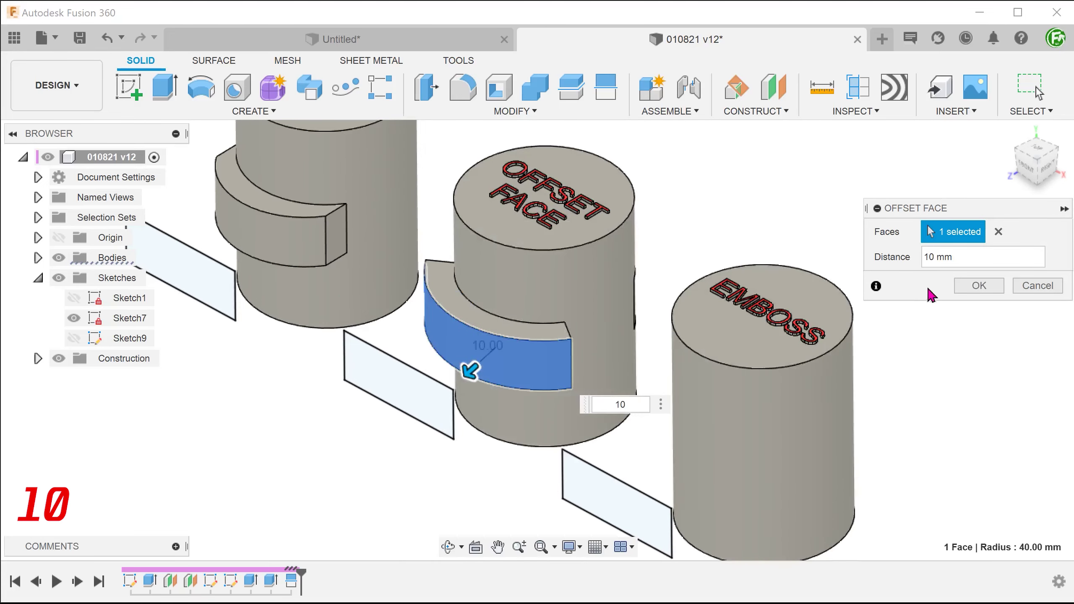
left_click(979, 285)
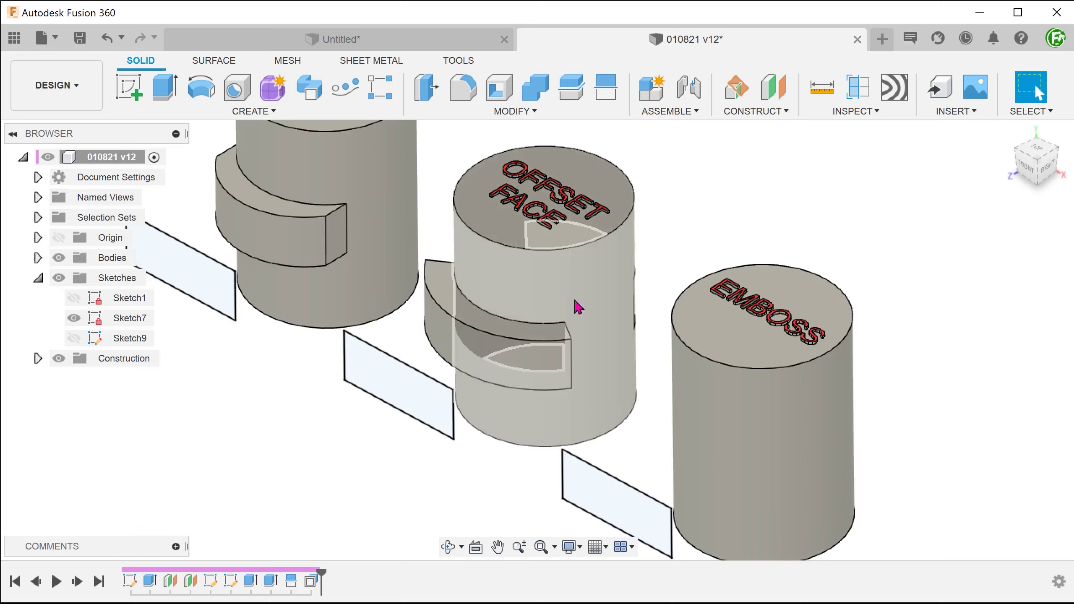
left_click(517, 363)
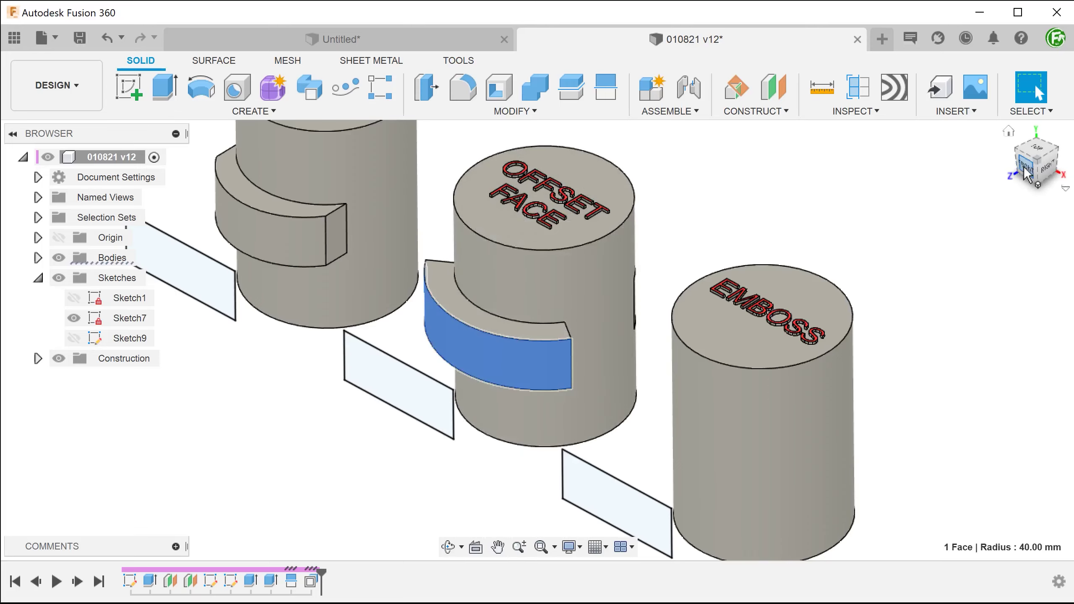
- From the Top view, check the offset pad's outer arc and 10.00 mm thickness edge
left_click(1024, 166)
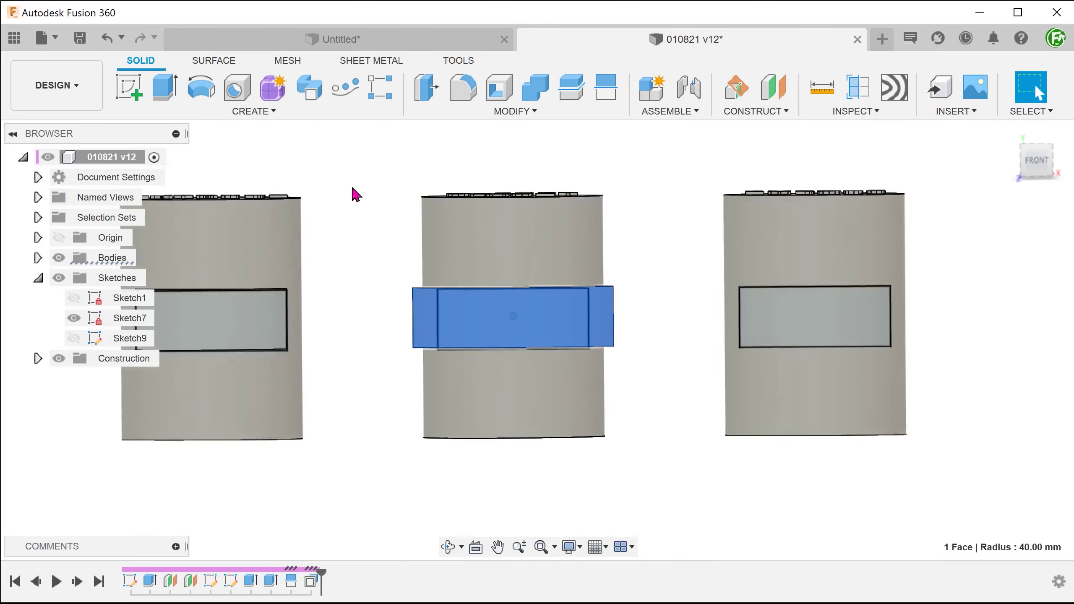
left_click_drag(355, 194, 386, 192, "shift")
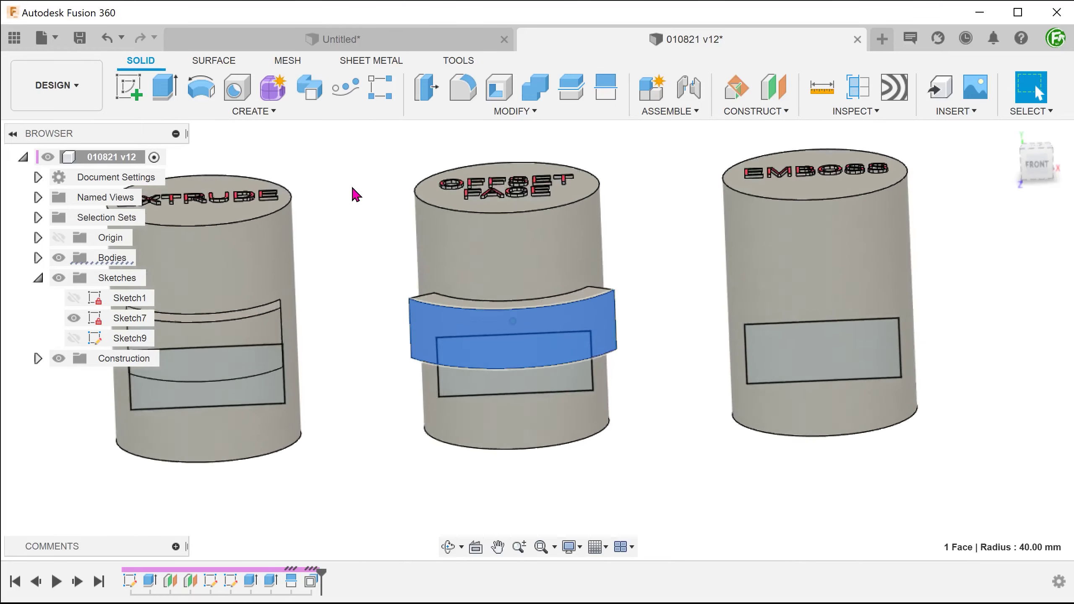
left_click(1034, 149)
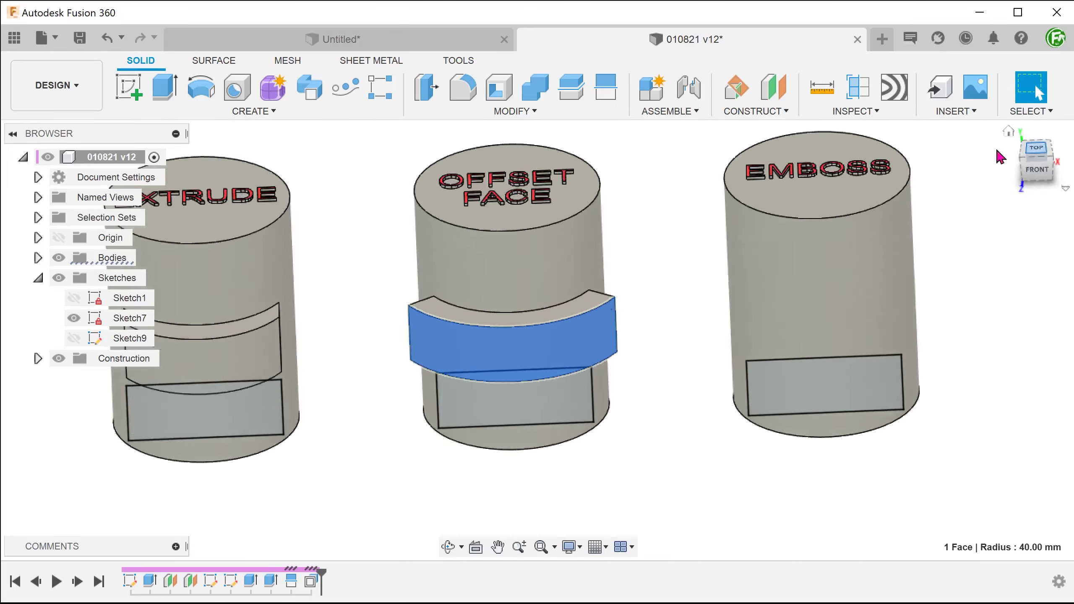
scroll(369, 343, "down", 2)
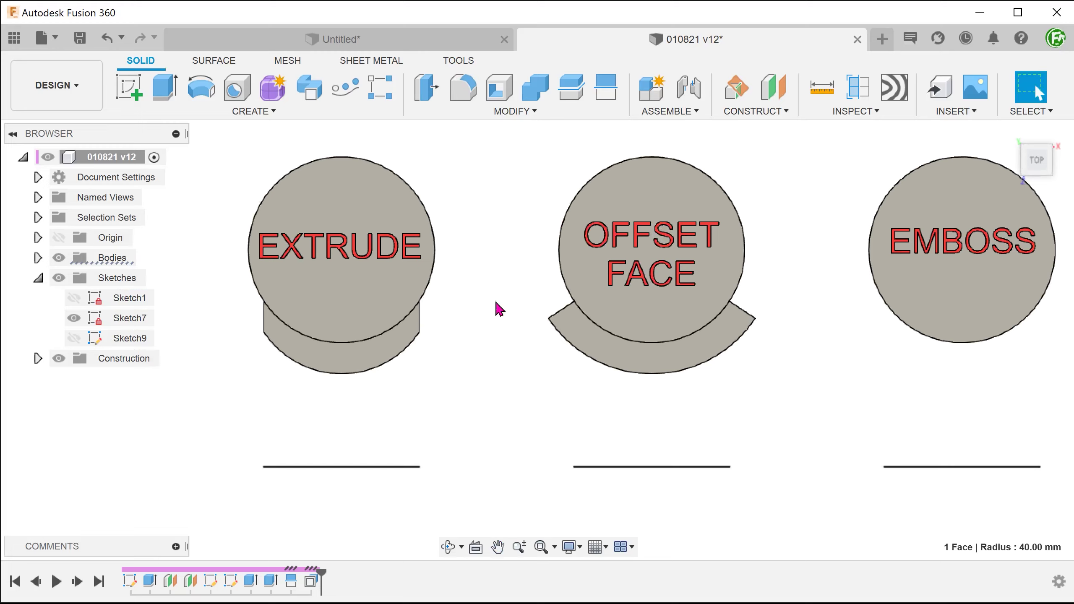
scroll(467, 337, "down", 2)
scroll(474, 342, "down", 1)
middle_click_drag(475, 342, 495, 361)
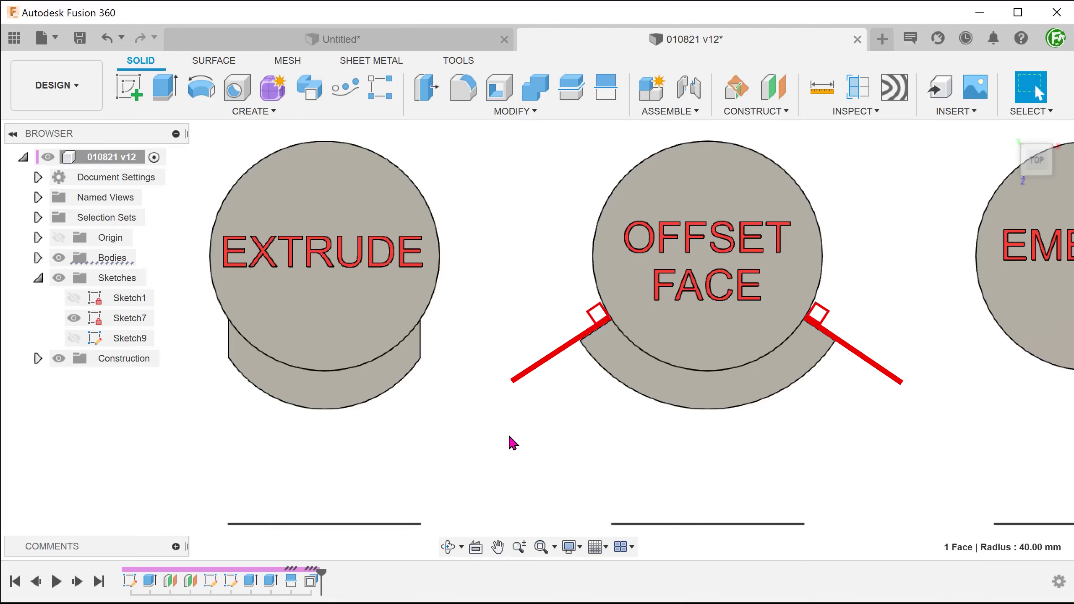
left_click(669, 409)
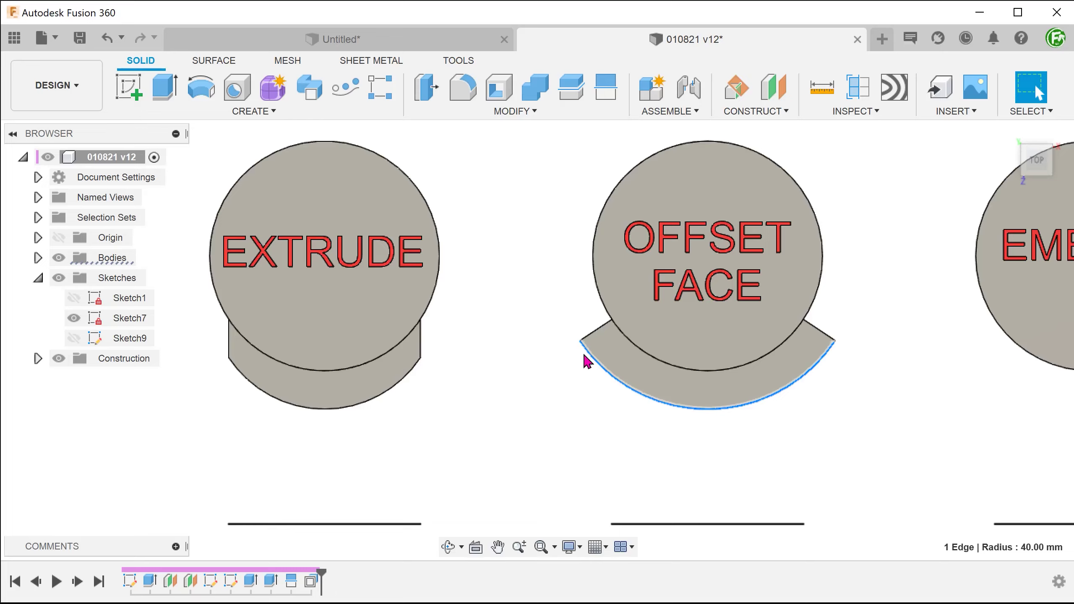
left_click(594, 338)
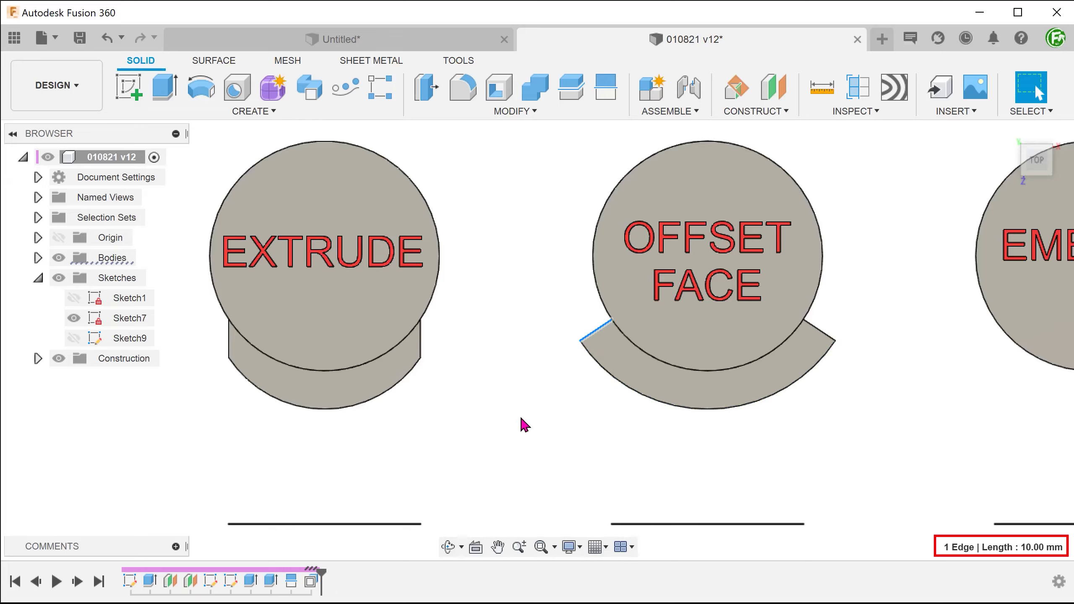
left_click(522, 433)
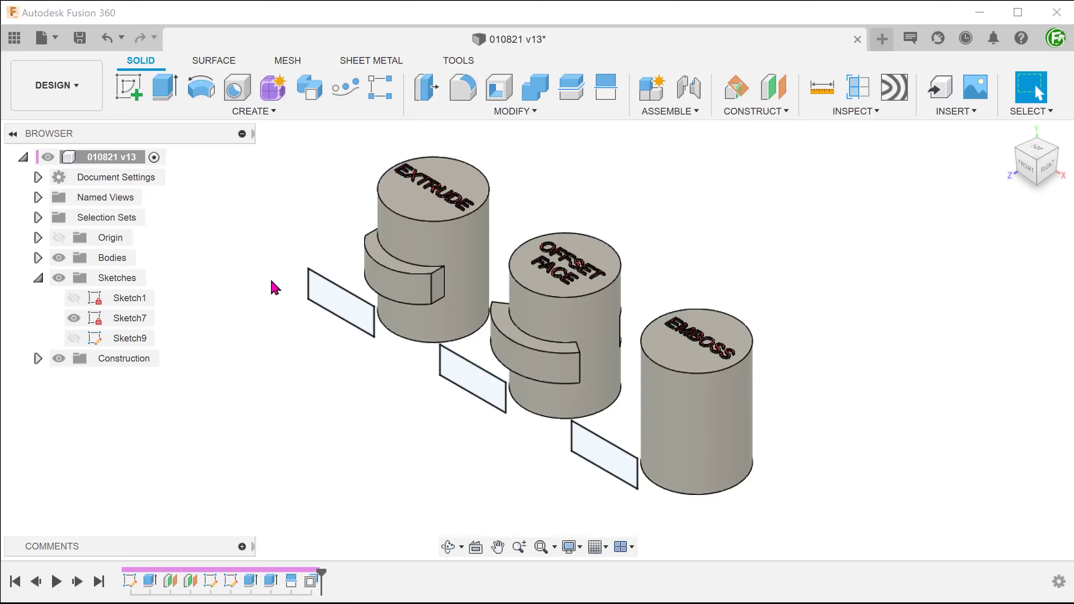
- Emboss the rectangle profile 10 mm deep onto the EMBOSS cylinder's side face
left_click(253, 110)
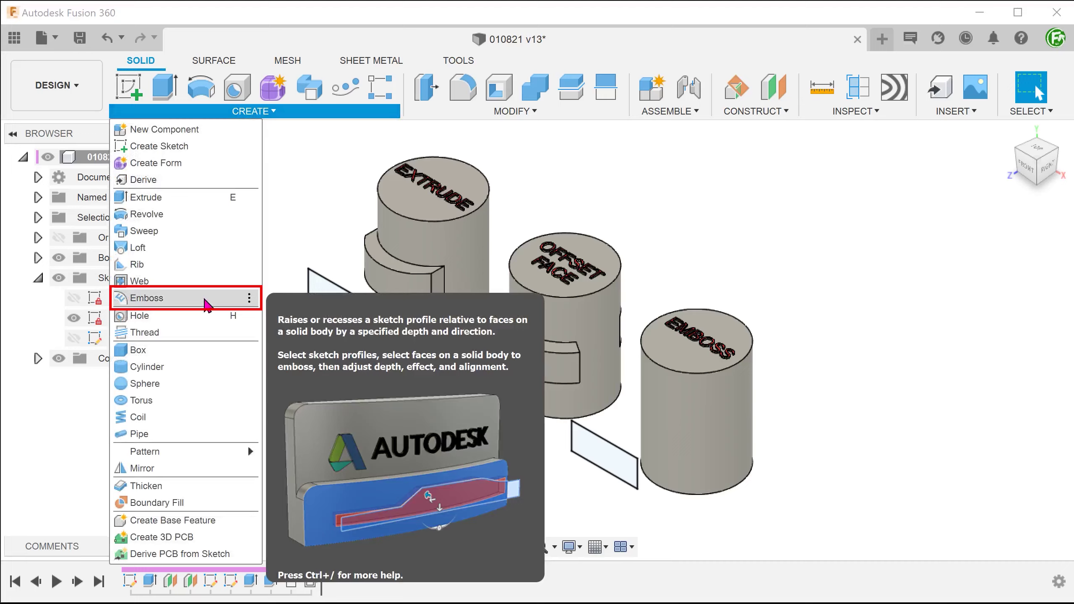
left_click(206, 301)
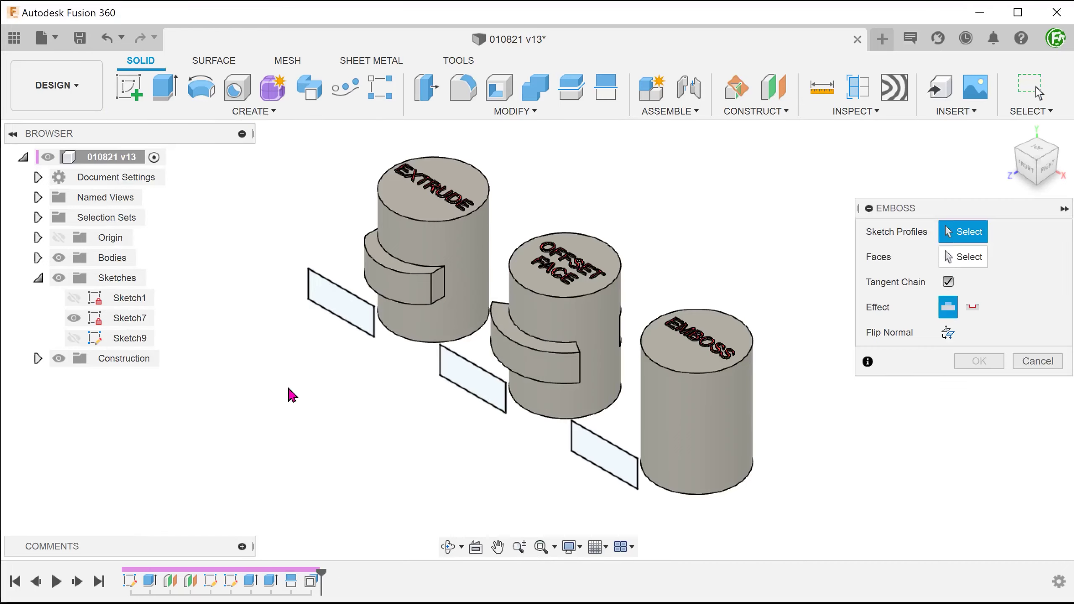
scroll(373, 491, "down", 4)
scroll(370, 478, "down", 3)
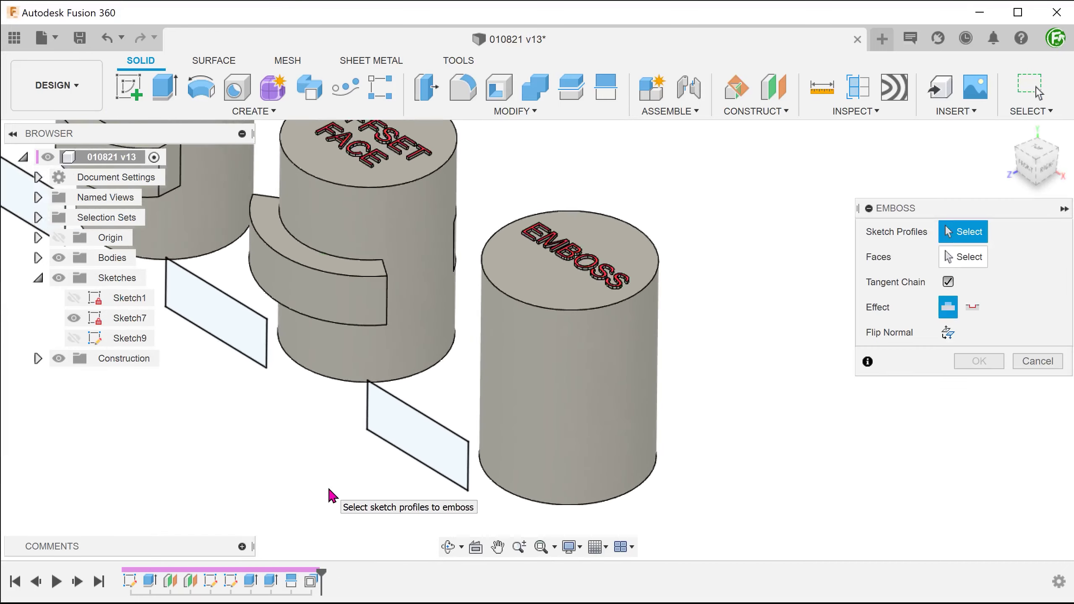
left_click(411, 436)
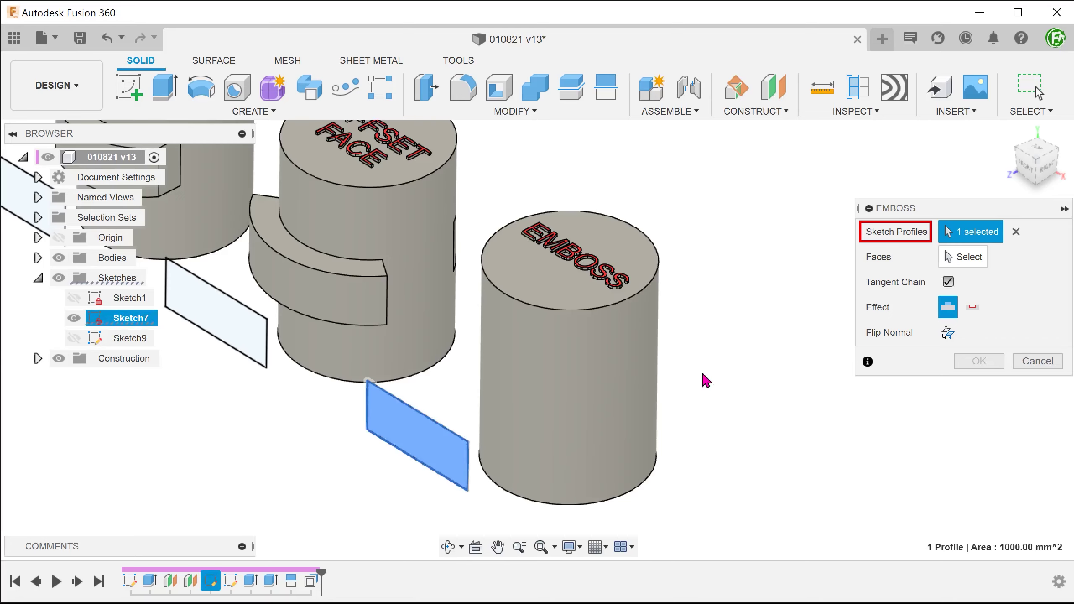
left_click(964, 257)
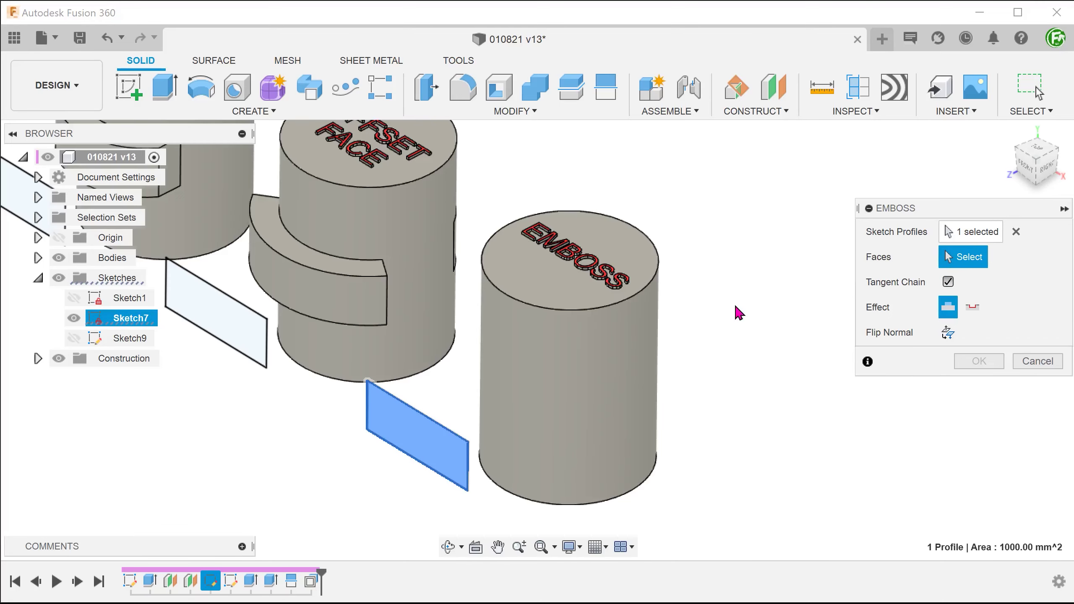
left_click(599, 360)
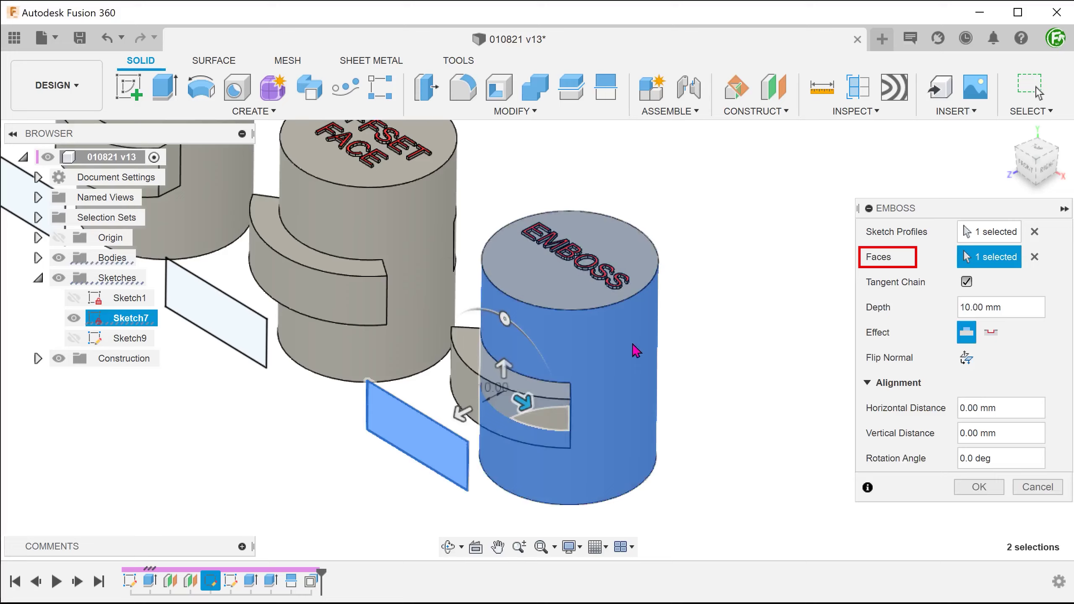
left_click(980, 308)
left_click_drag(980, 307, 936, 316)
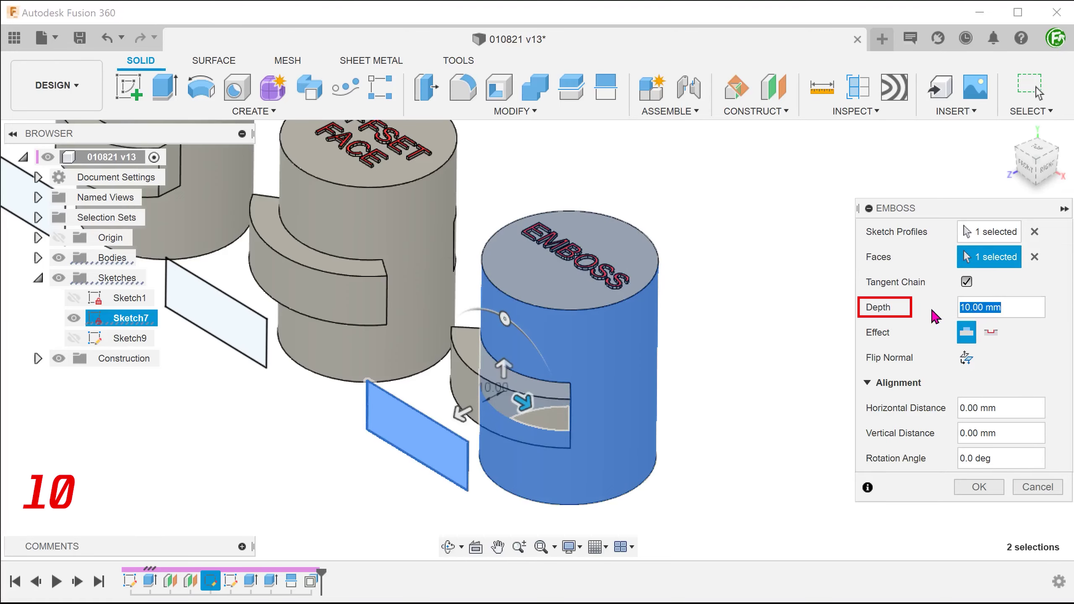
left_click(980, 486)
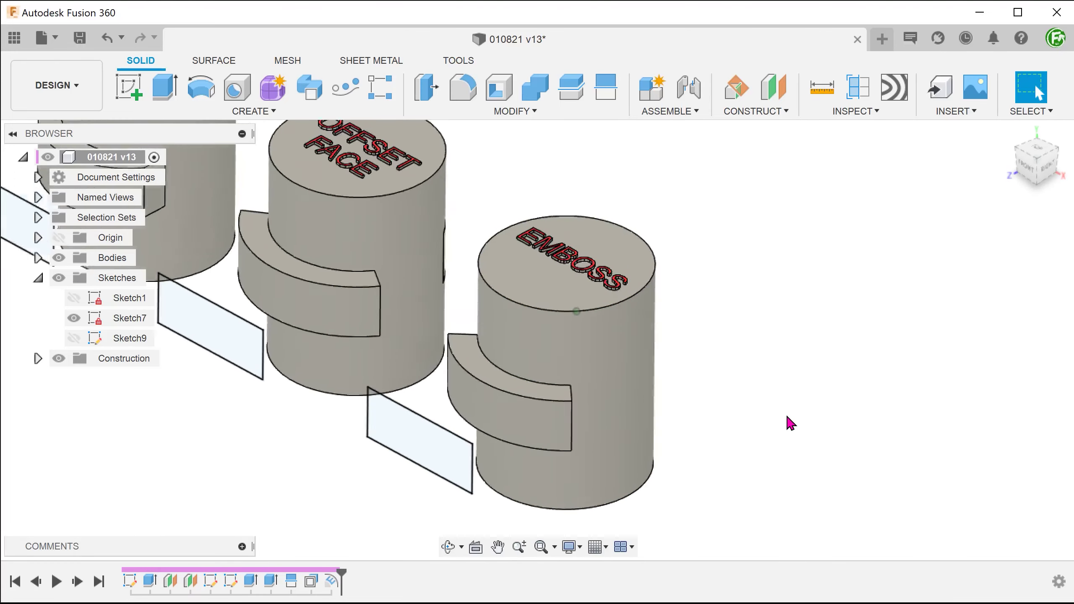
- Inspect the new emboss pad's curved face from slightly above the front
middle_click_drag(787, 423, 610, 451)
left_click(546, 428)
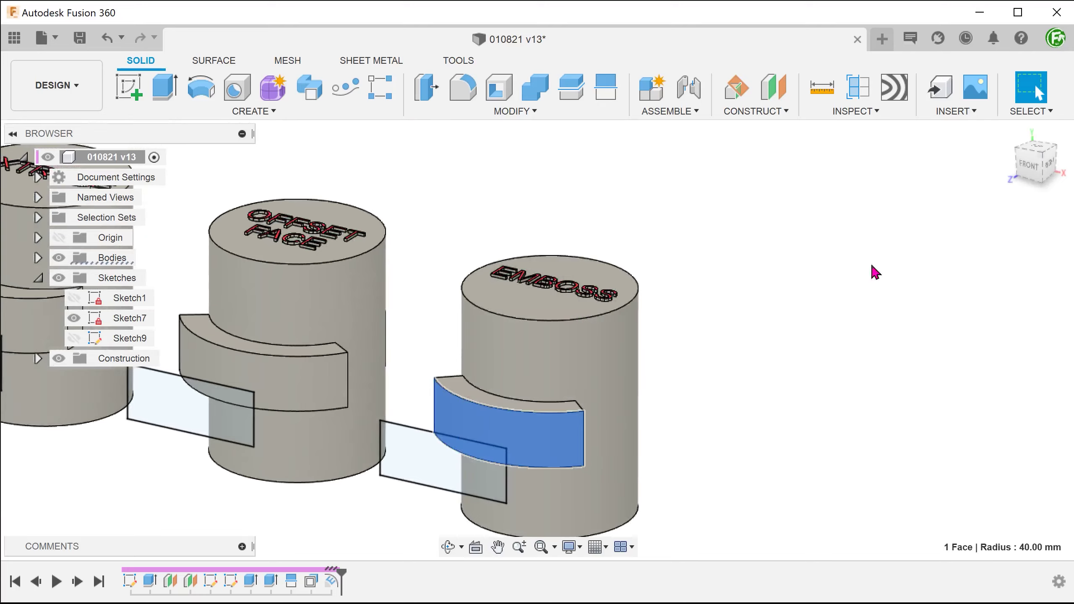
left_click(1032, 168)
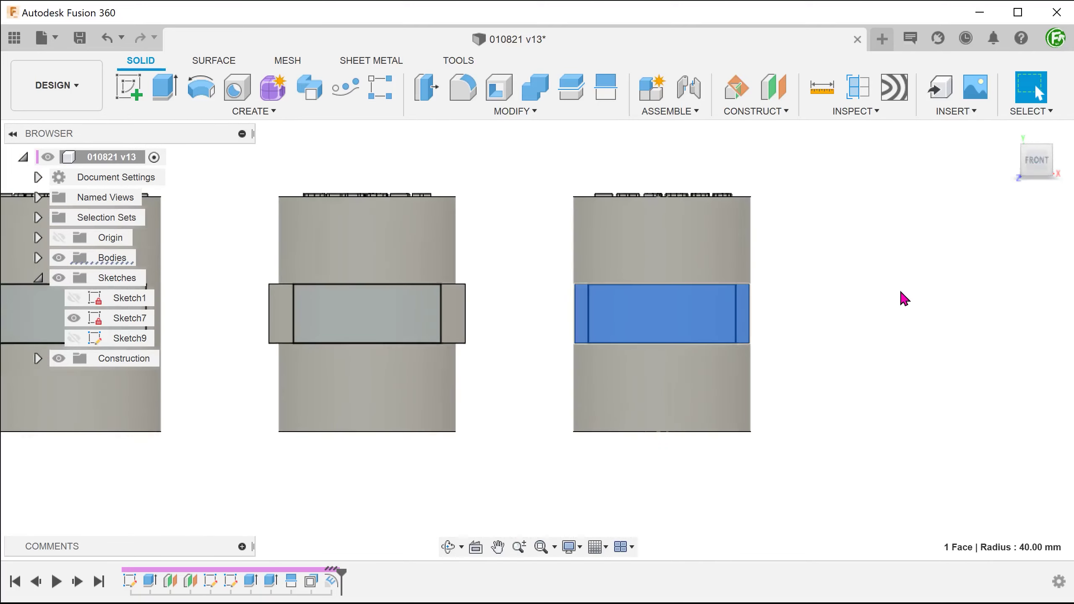
middle_click_drag(903, 300, 914, 326, "shift")
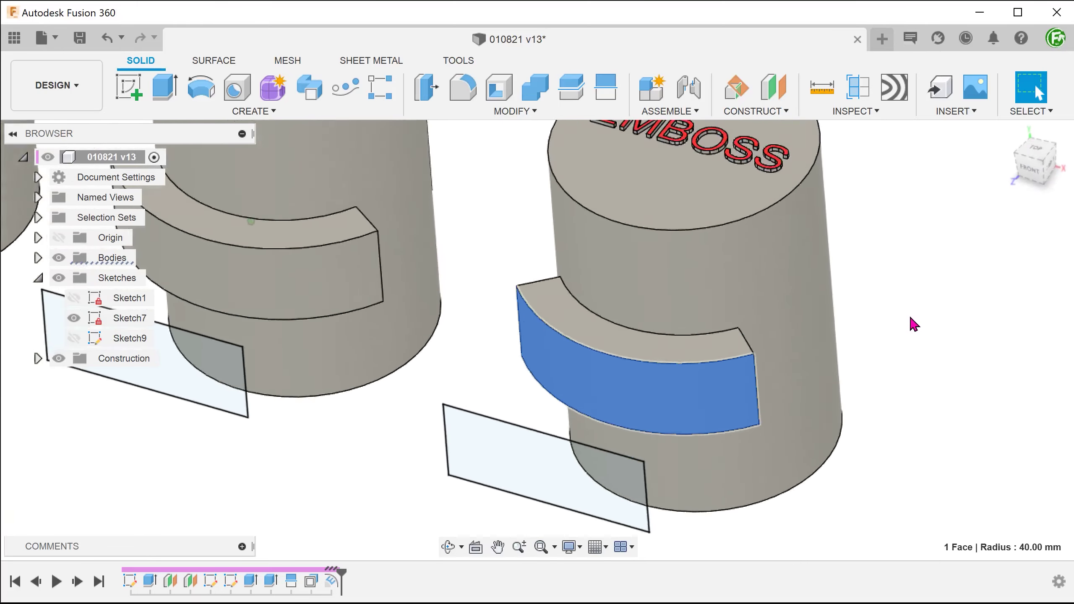
scroll(914, 326, "up", 1)
key("Escape")
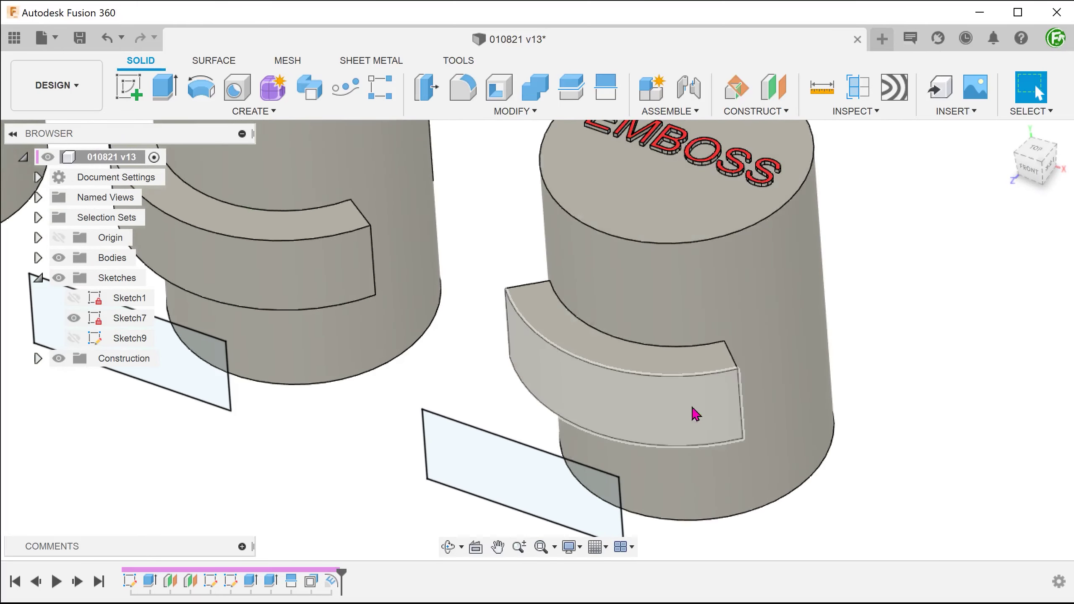
- Compare the 50 mm sketch line with the pad's top arc edge, measured at 50.00 mm
left_click(529, 450)
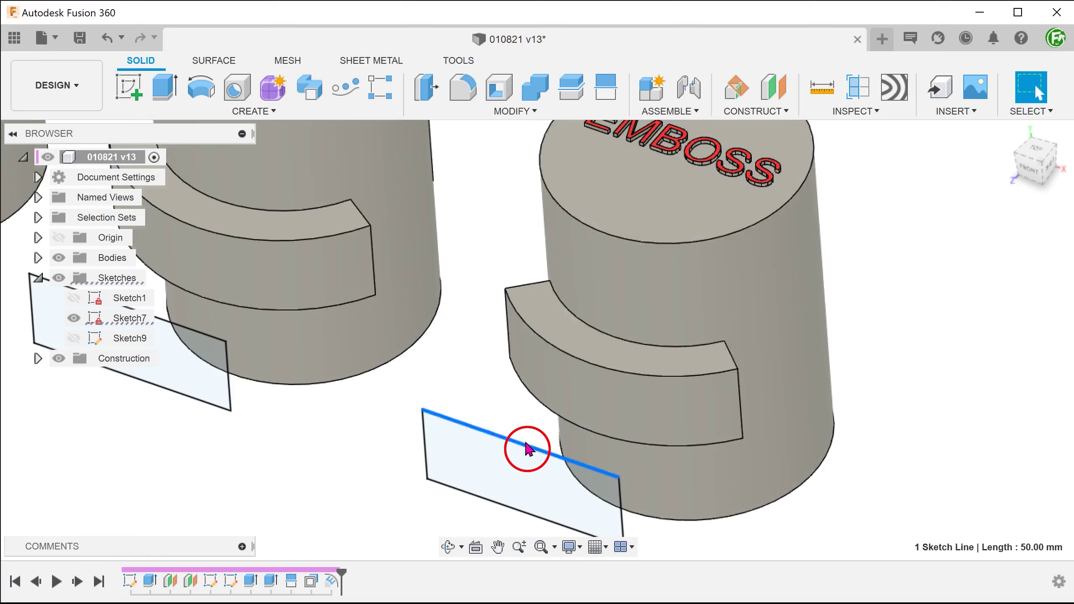
left_click(884, 343)
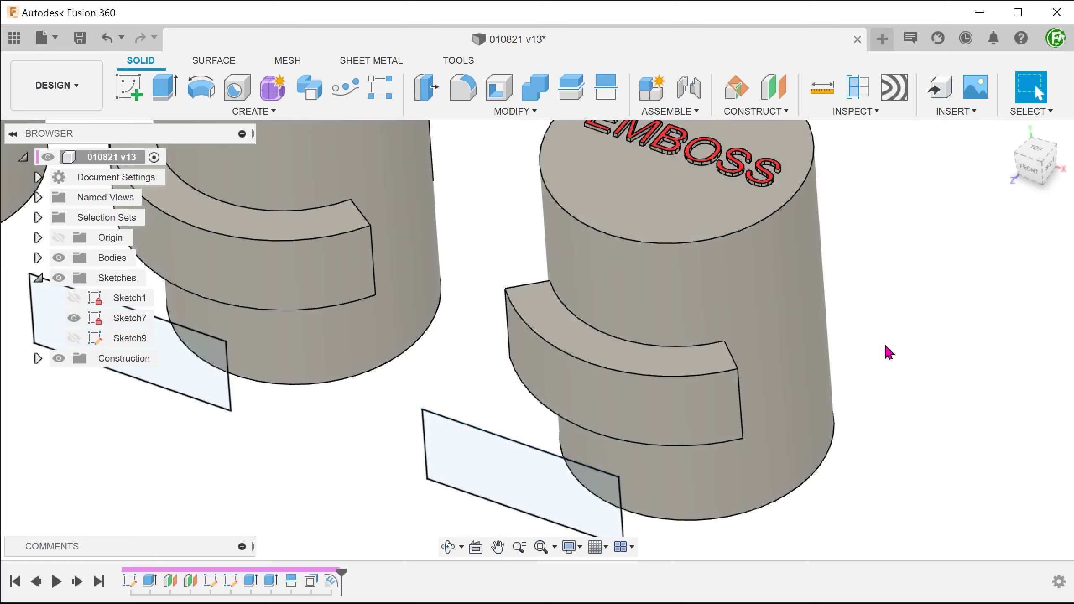
left_click(847, 114)
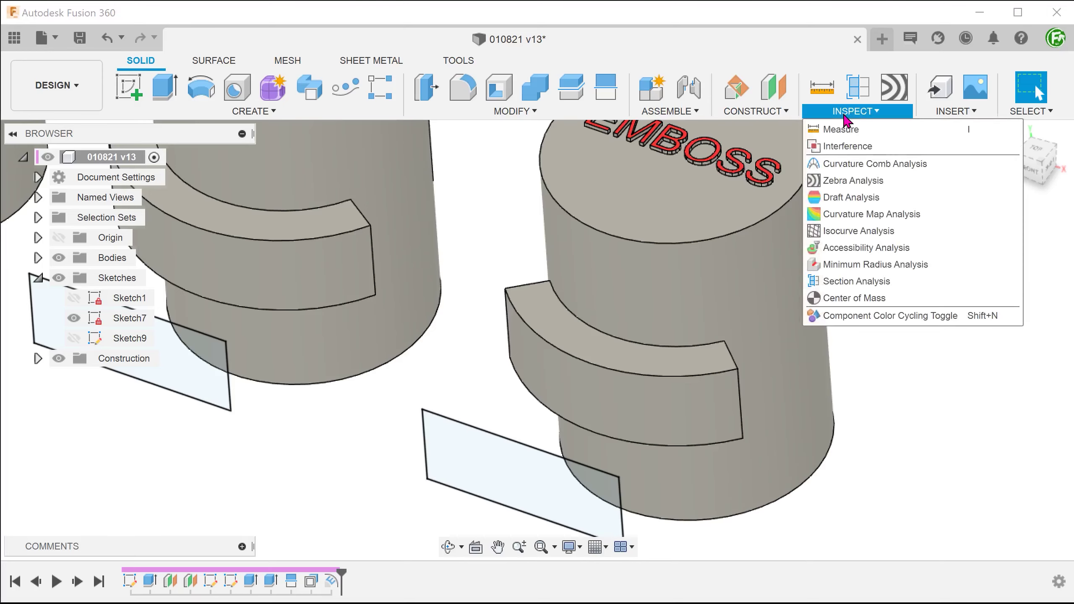
left_click(905, 132)
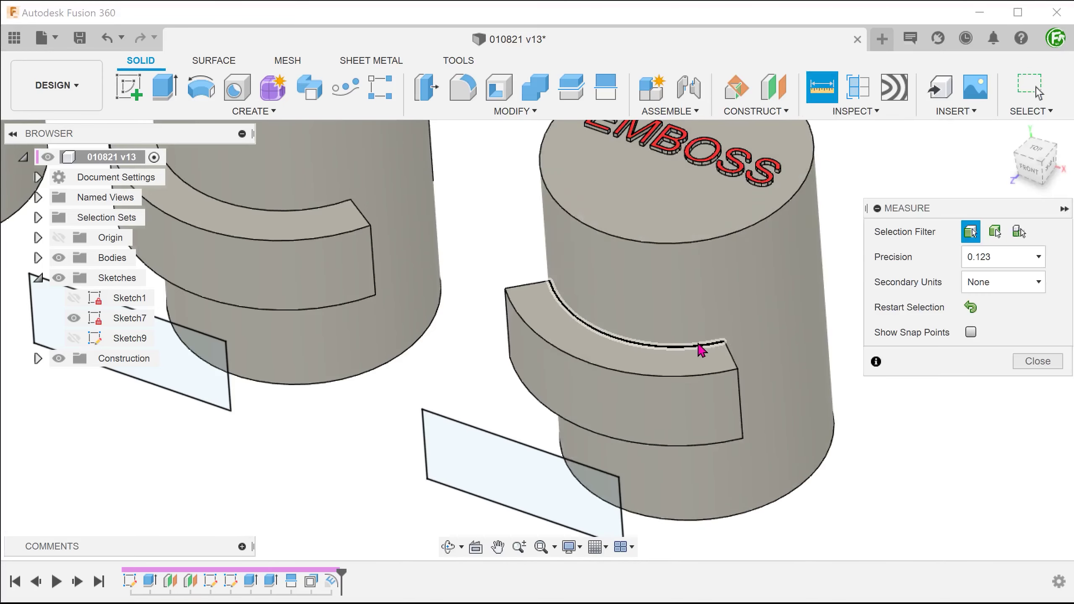
left_click(701, 349)
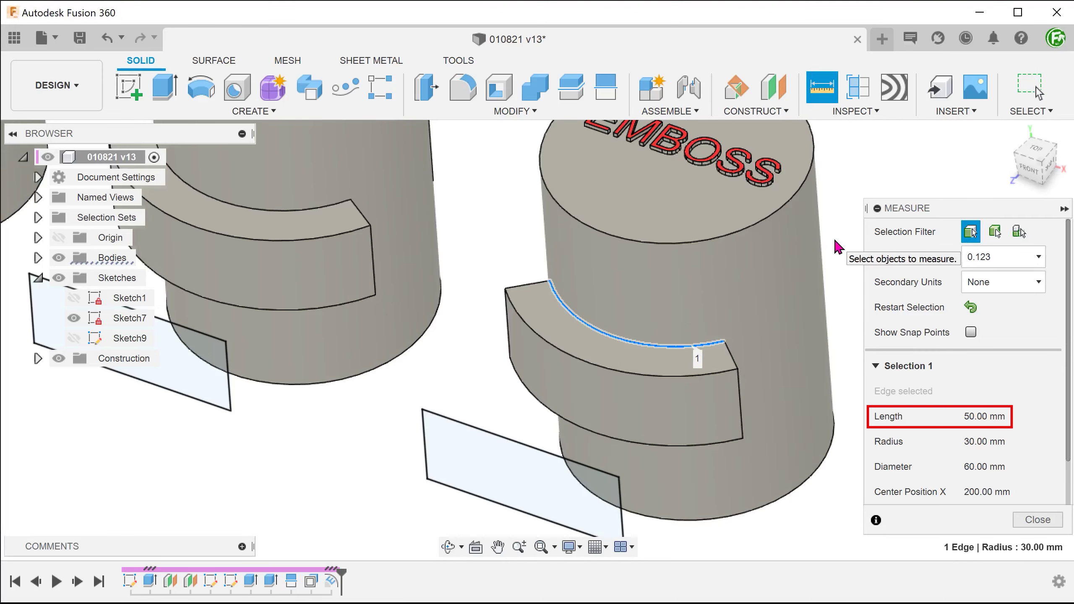
key("Escape")
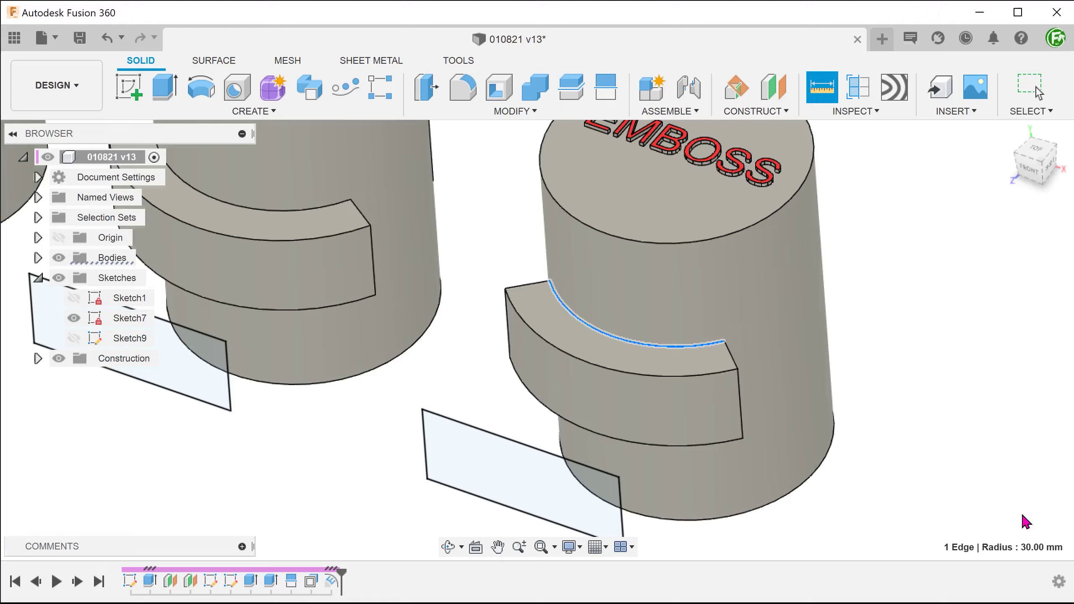
middle_click_drag(902, 420, 1011, 218, "shift")
- From the Top view, read the EMBOSS pad's outer arc radius of 40.00 mm
left_click(1038, 153)
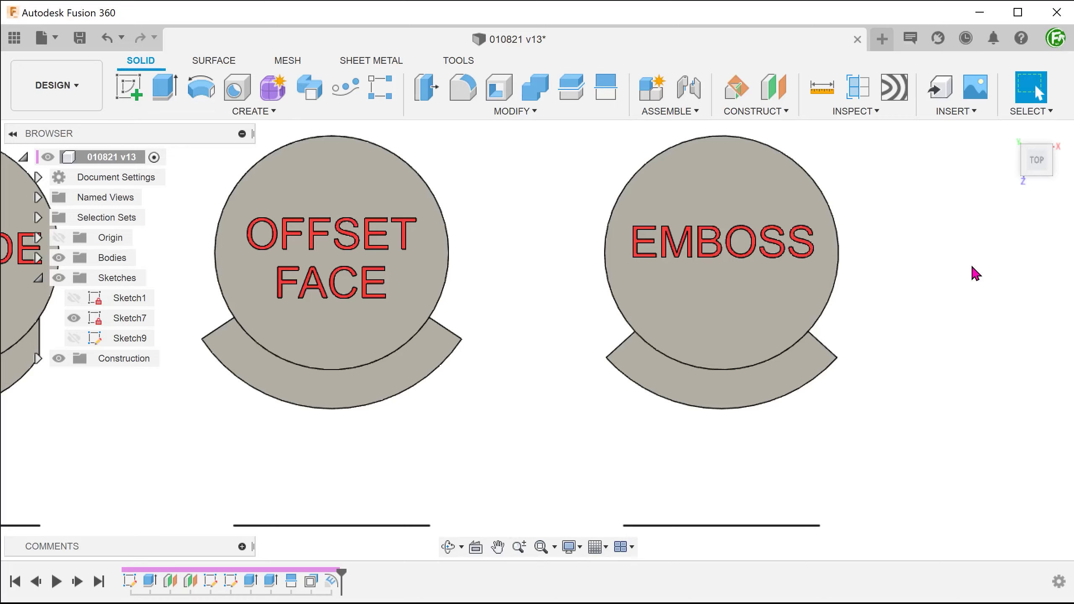
left_click(827, 377)
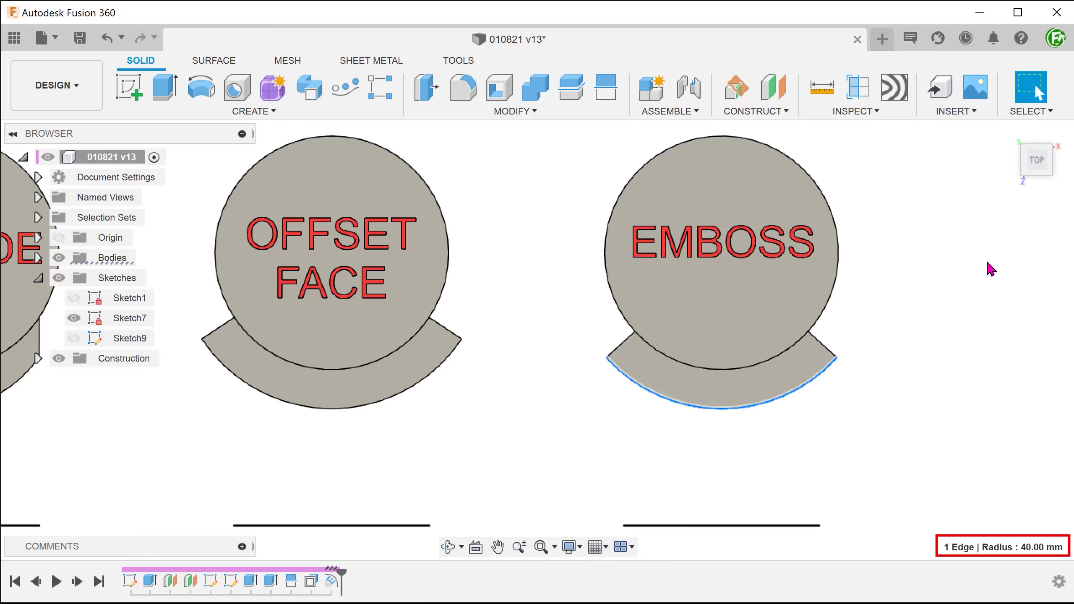